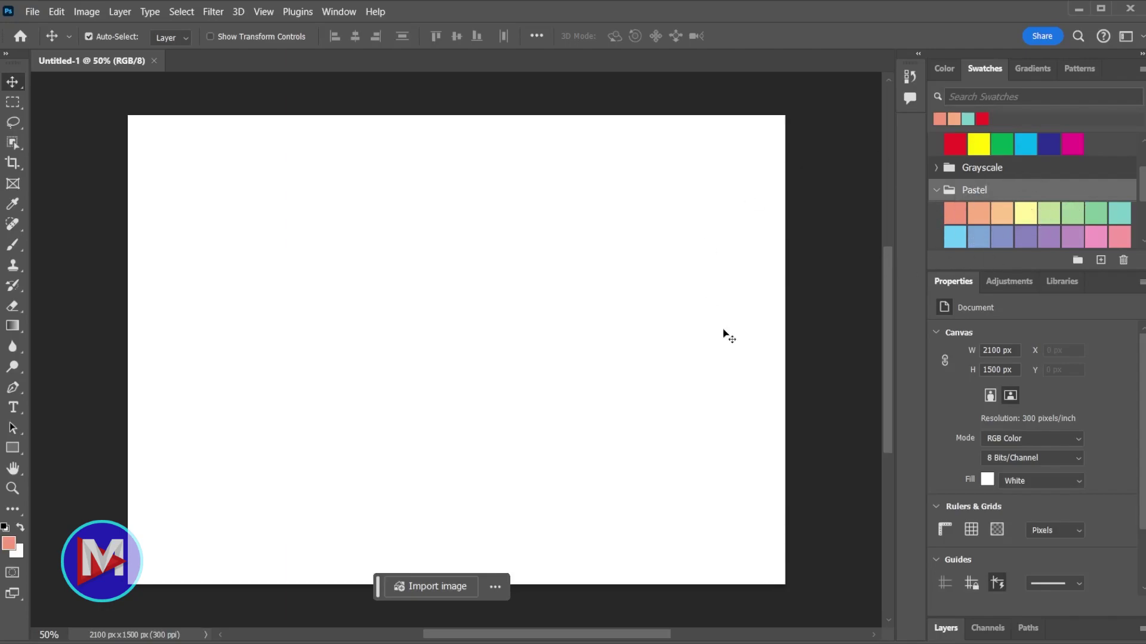
{"action": "right_click", "coordinate": [976, 190]}
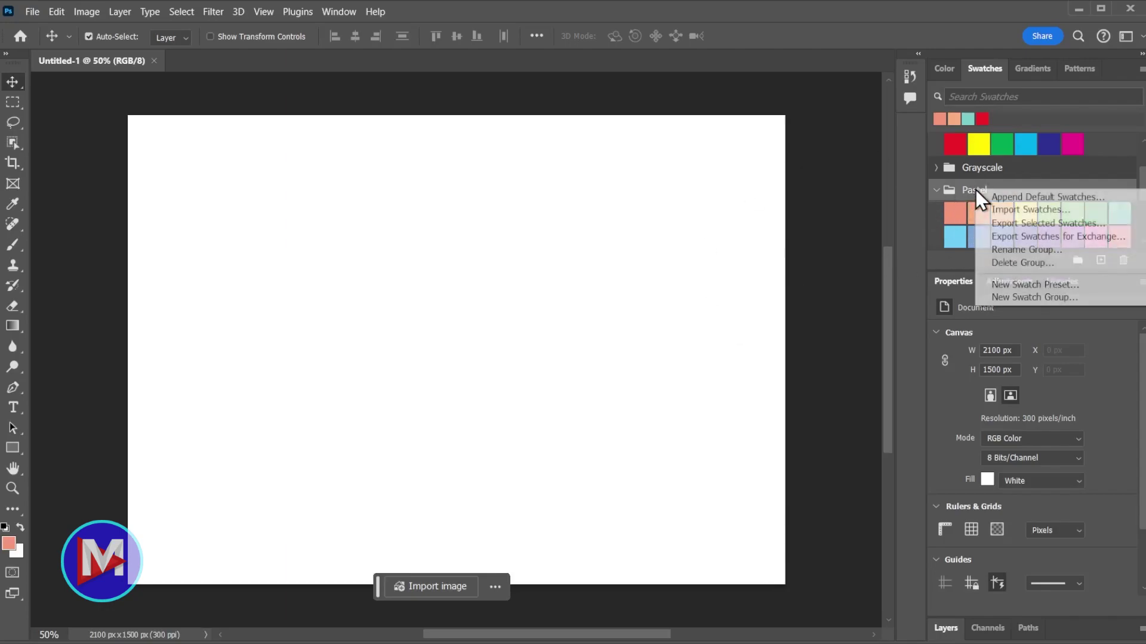
{"action": "left_click", "coordinate": [1051, 236]}
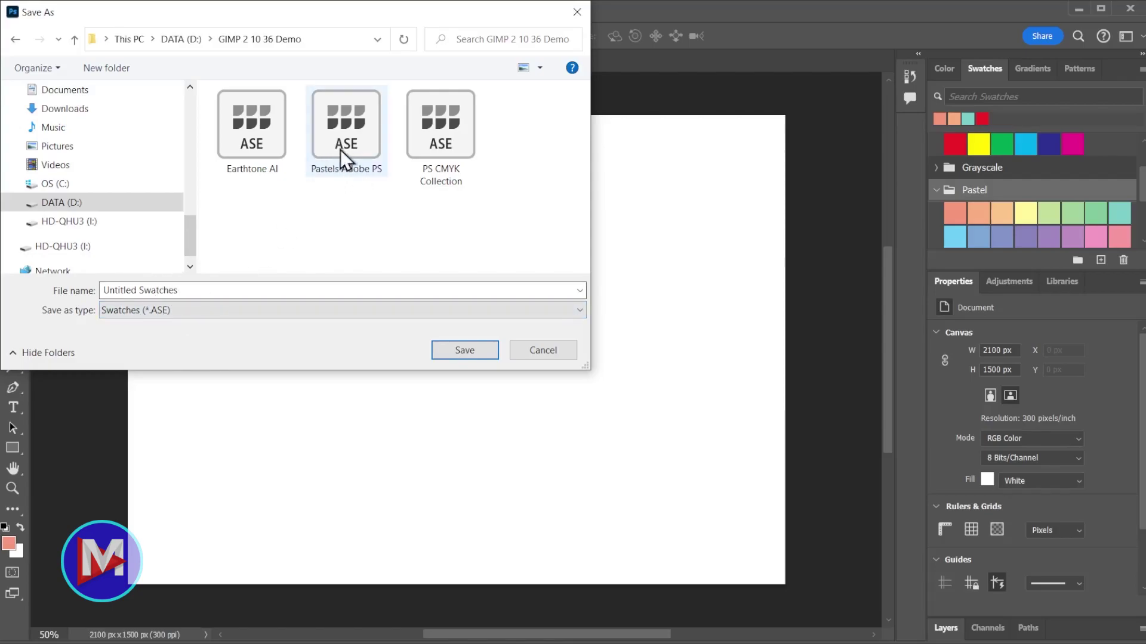
{"action": "left_click", "coordinate": [541, 356]}
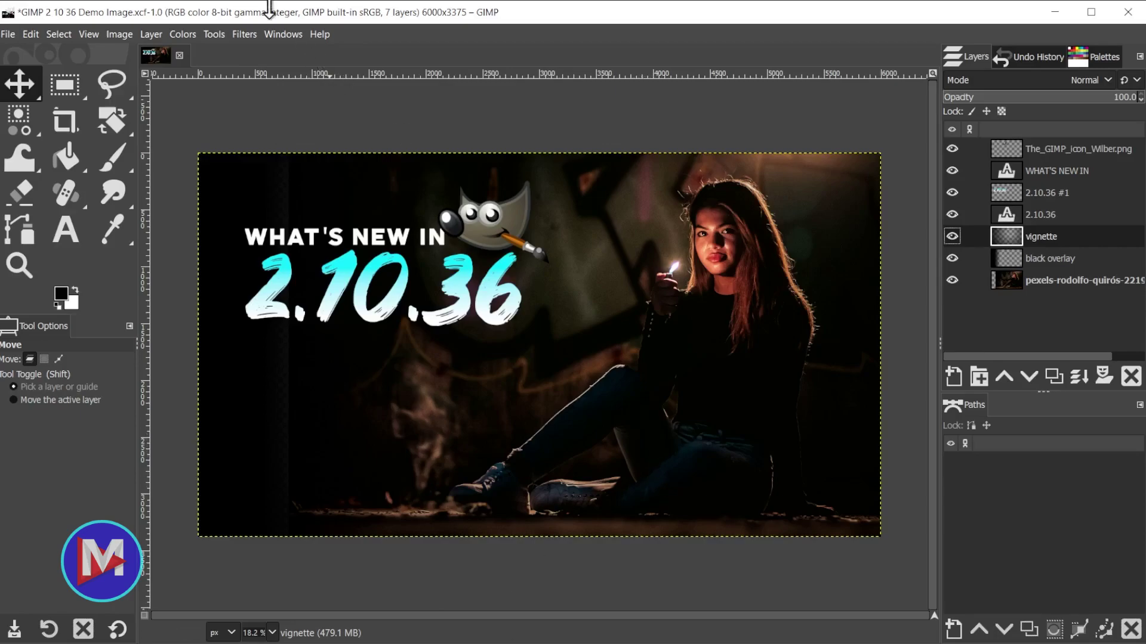
Step: Show the Palettes dialog from Windows > Dockable Dialogs and bring up its Palettes Menu
{"action": "left_click", "coordinate": [272, 34]}
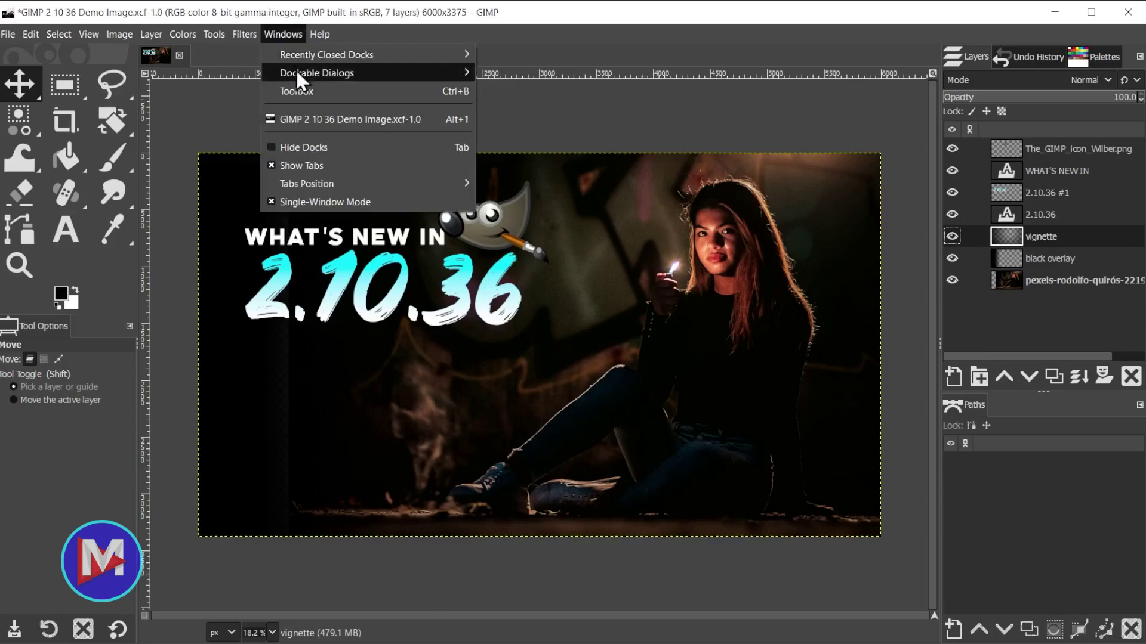
{"action": "mouse_move", "coordinate": [295, 73]}
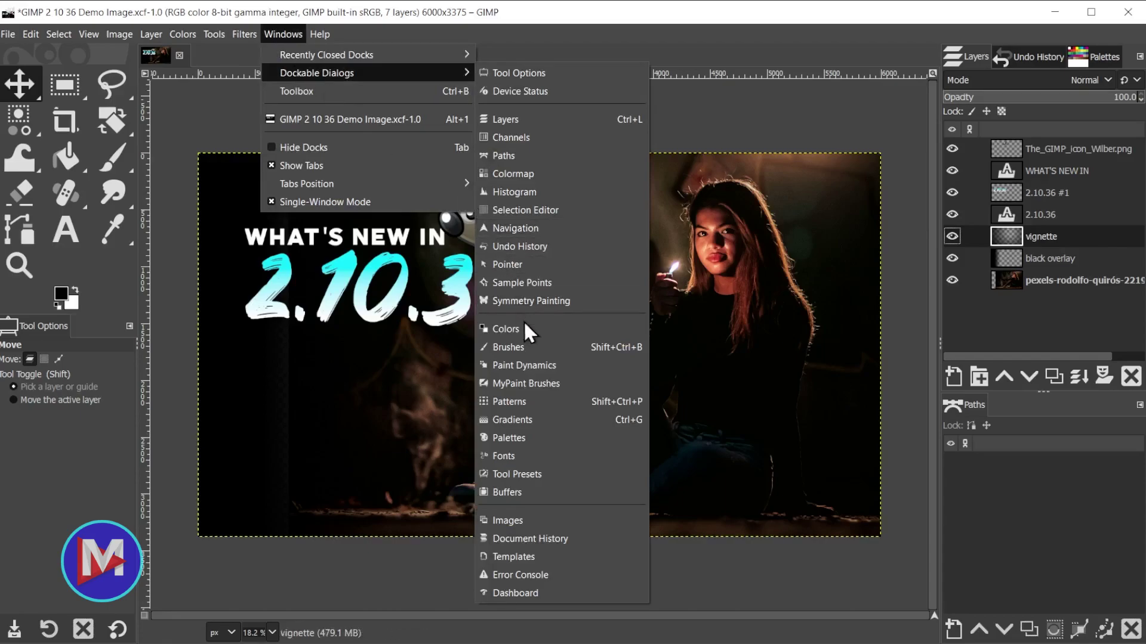
{"action": "left_click", "coordinate": [528, 436]}
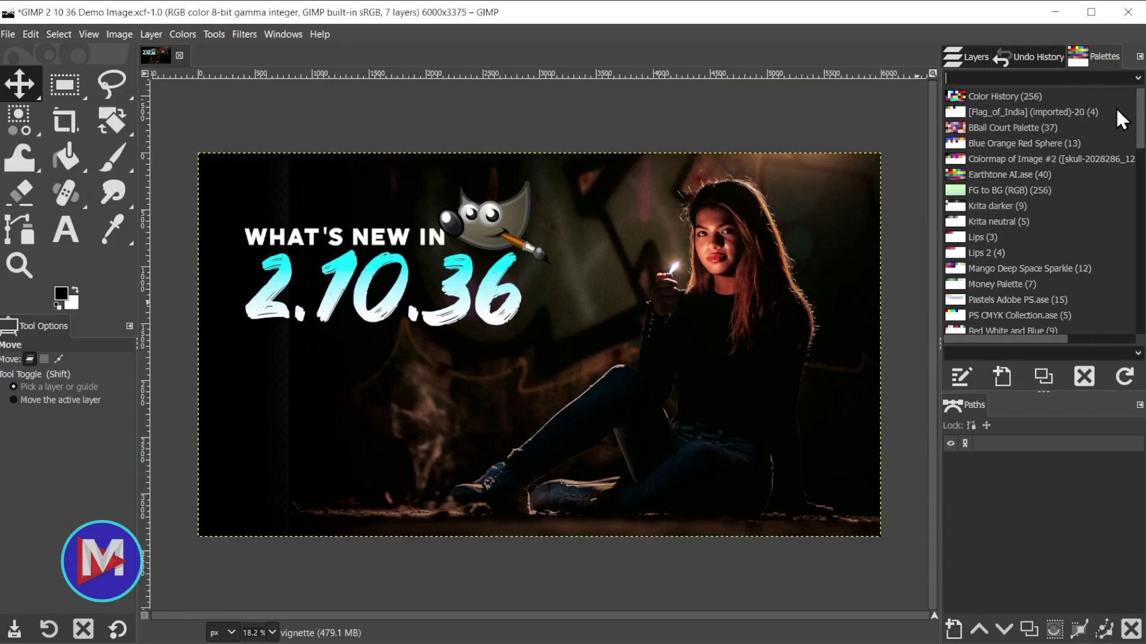
{"action": "left_click", "coordinate": [1139, 56]}
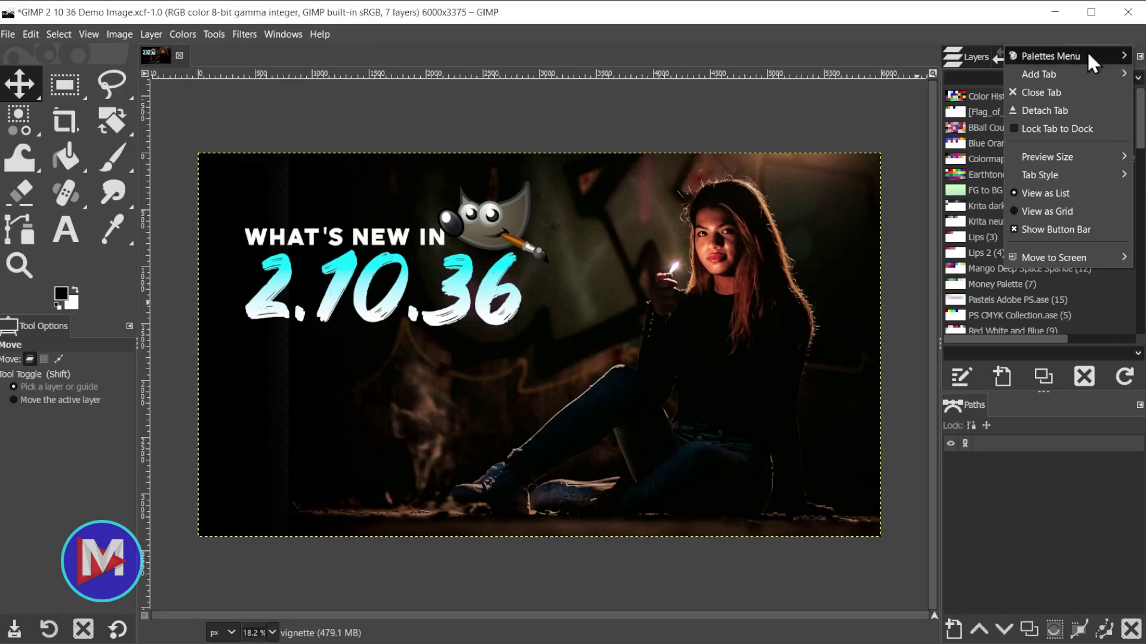
{"action": "mouse_move", "coordinate": [1087, 54]}
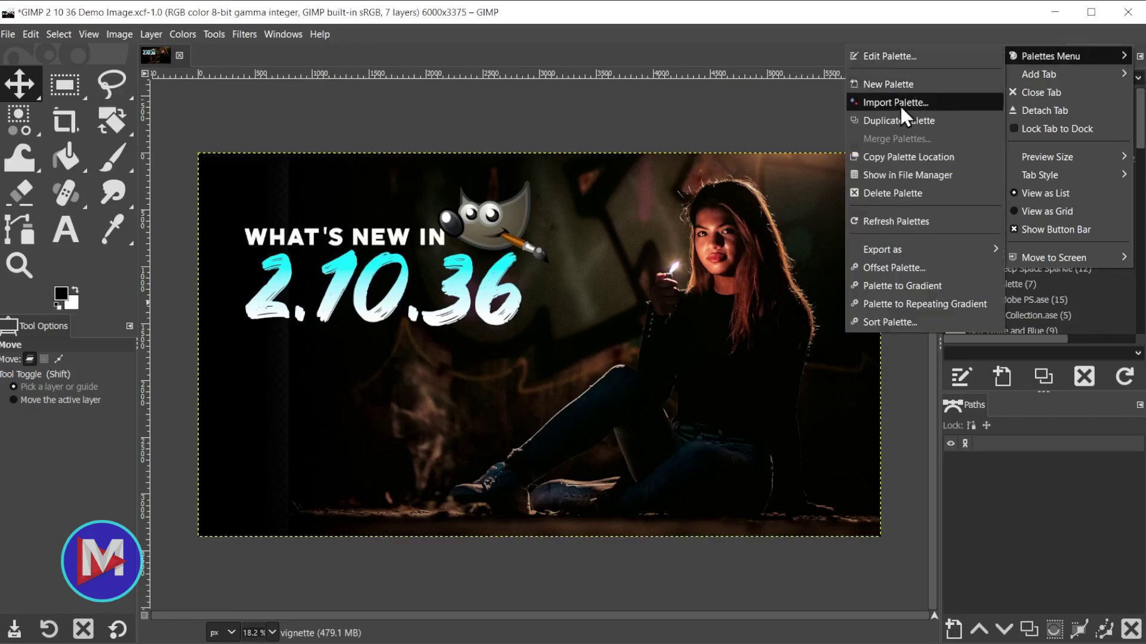
Step: Import Pastels Adobe PS.ase from the GIMP 2 10 36 Demo folder as a 15-colour palette
{"action": "left_click", "coordinate": [919, 105]}
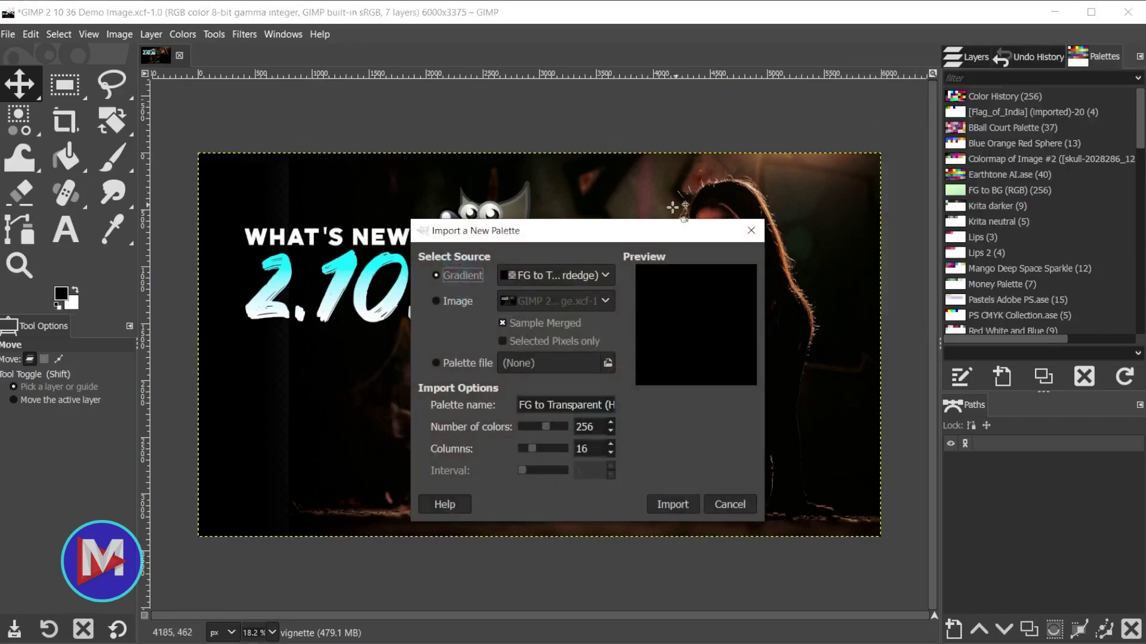
{"action": "left_click", "coordinate": [436, 363]}
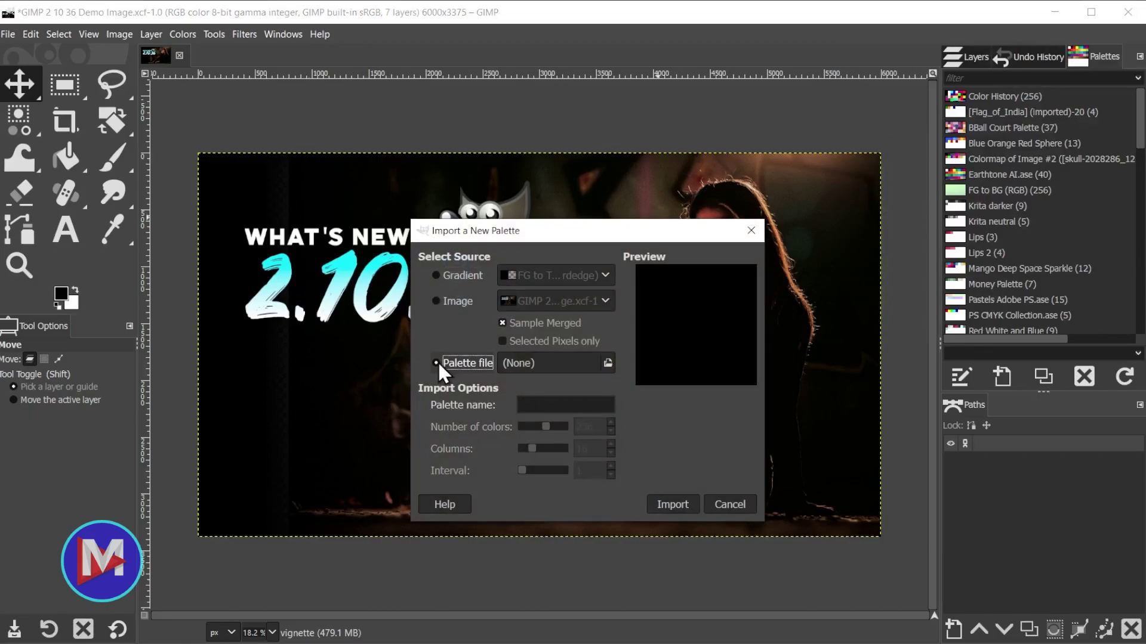
{"action": "left_click", "coordinate": [608, 362]}
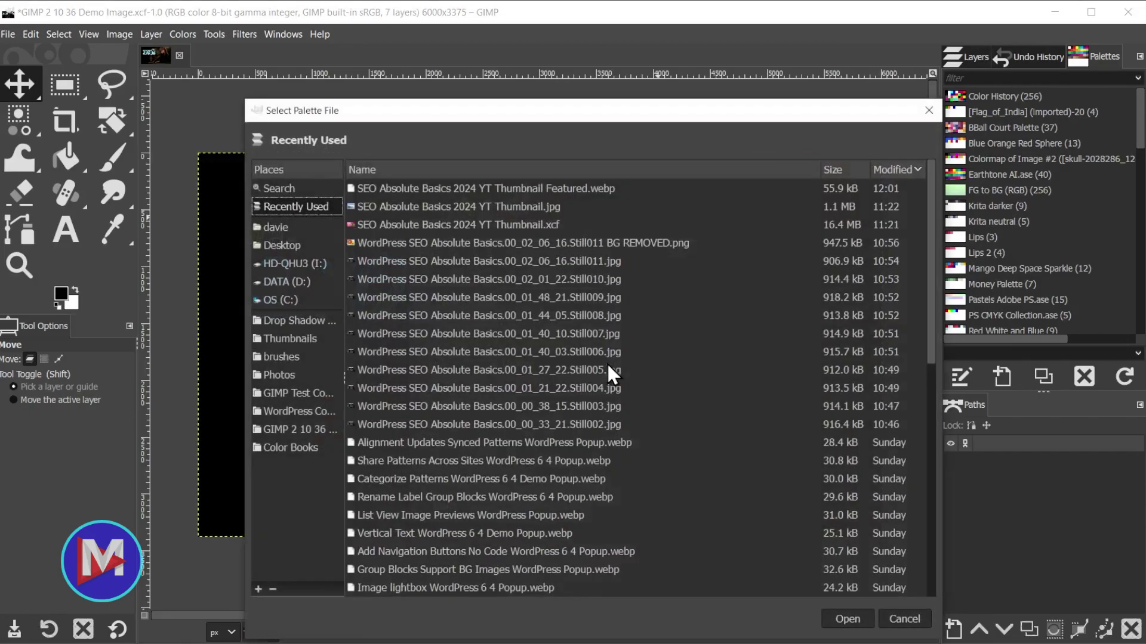
{"action": "left_click", "coordinate": [300, 429]}
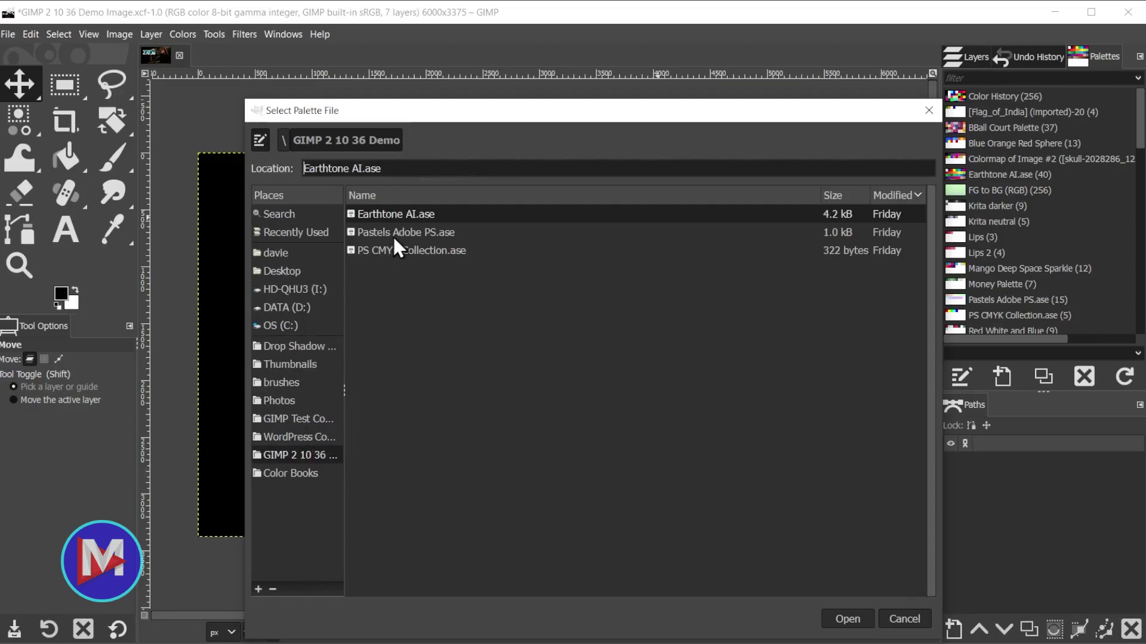
{"action": "left_click", "coordinate": [370, 232]}
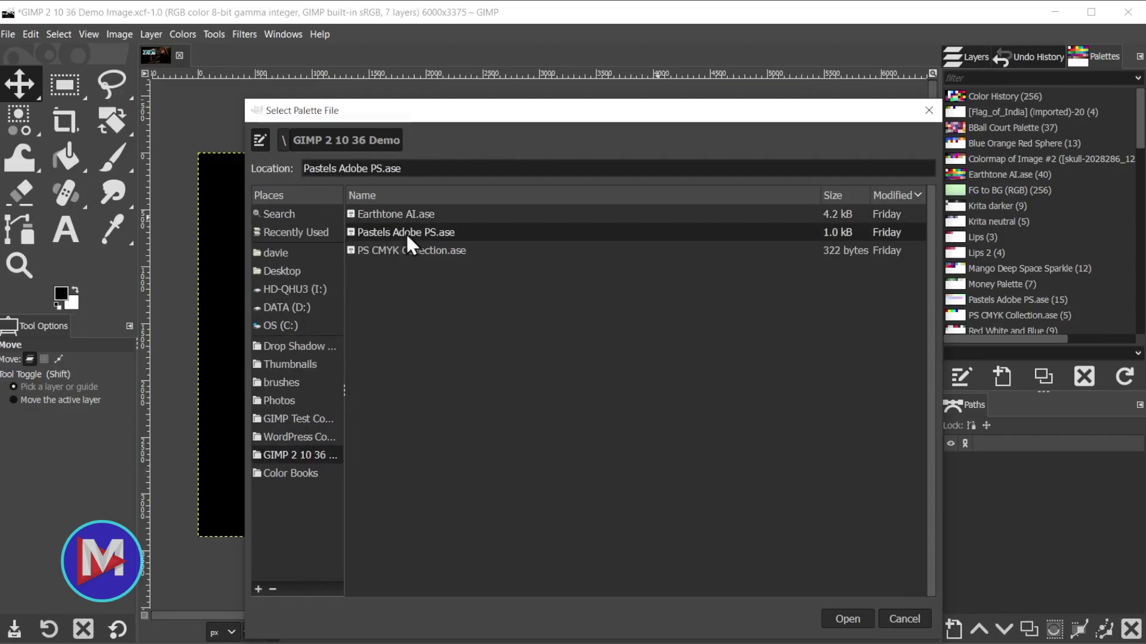
{"action": "double_click", "coordinate": [349, 232]}
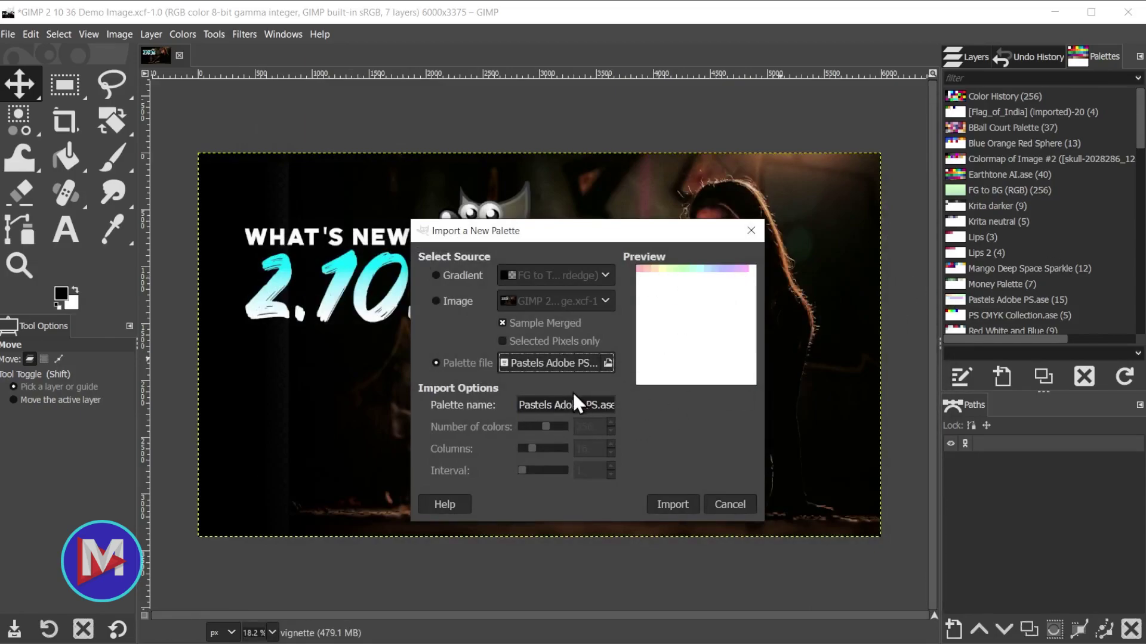
{"action": "left_click", "coordinate": [671, 506]}
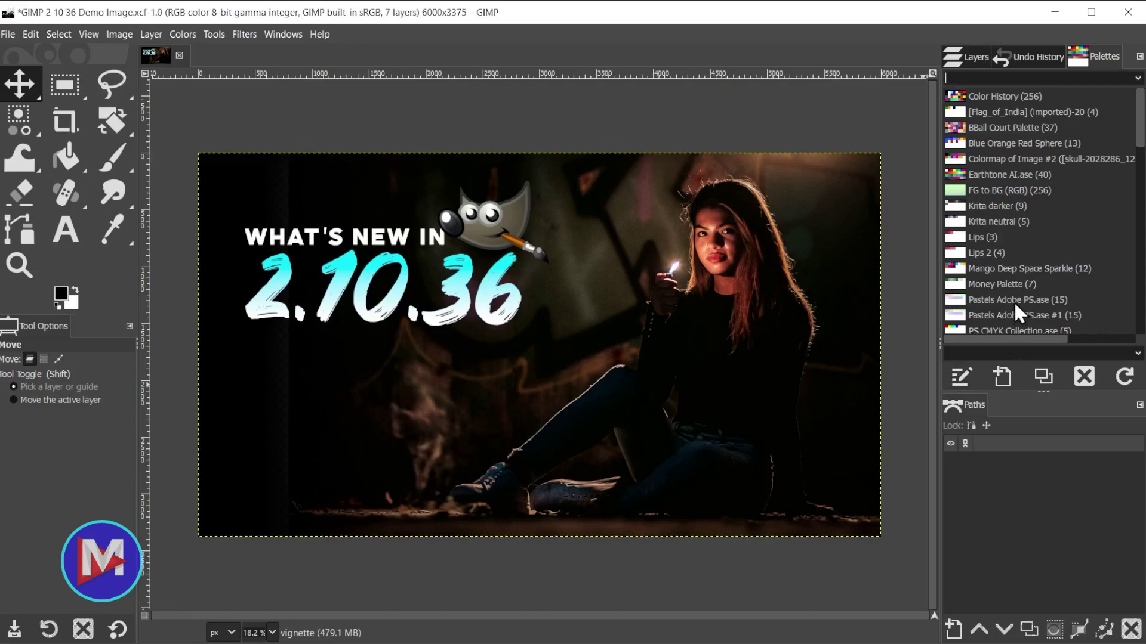
Step: Load Pastels Adobe PS.ase #1 in the Palette Editor and select the pink swatch's hex value ffbcbc
{"action": "double_click", "coordinate": [958, 319]}
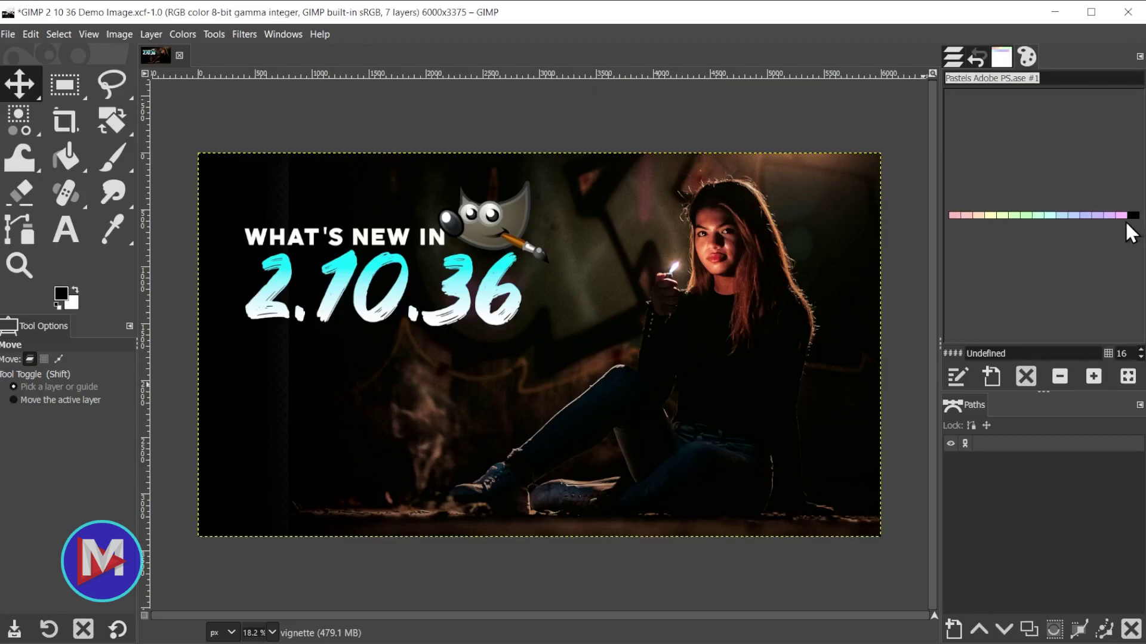
{"action": "double_click", "coordinate": [954, 214]}
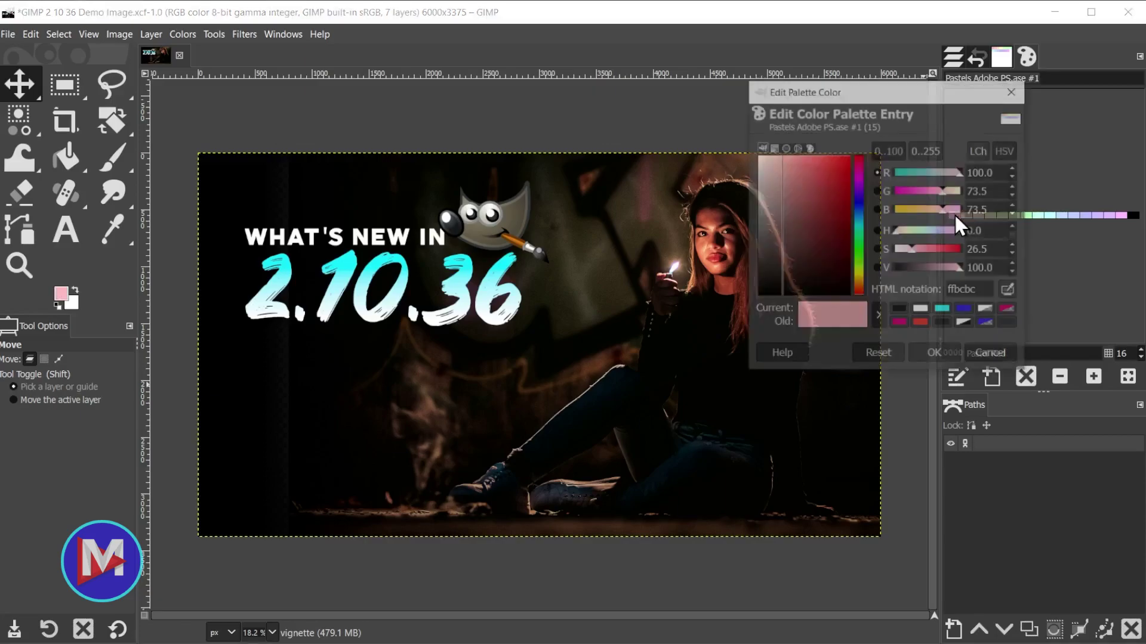
{"action": "double_click", "coordinate": [978, 290]}
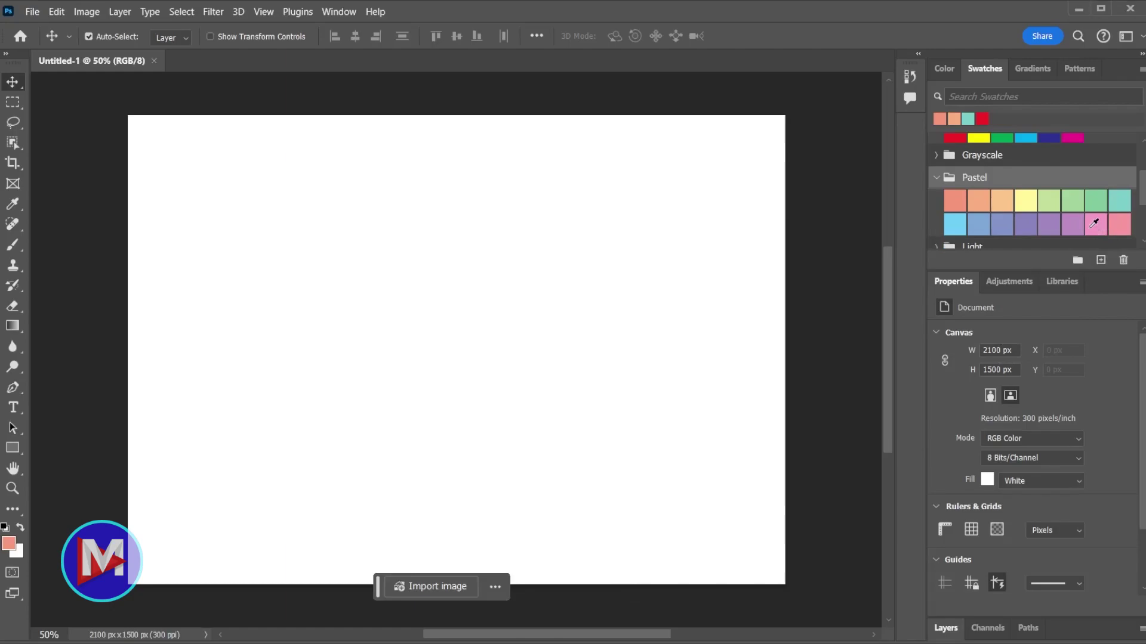
Step: Make the Pastel Magenta swatch Photoshop's foreground colour and confirm its hex value f49ac1
{"action": "left_click", "coordinate": [1102, 228]}
{"action": "double_click", "coordinate": [1104, 225]}
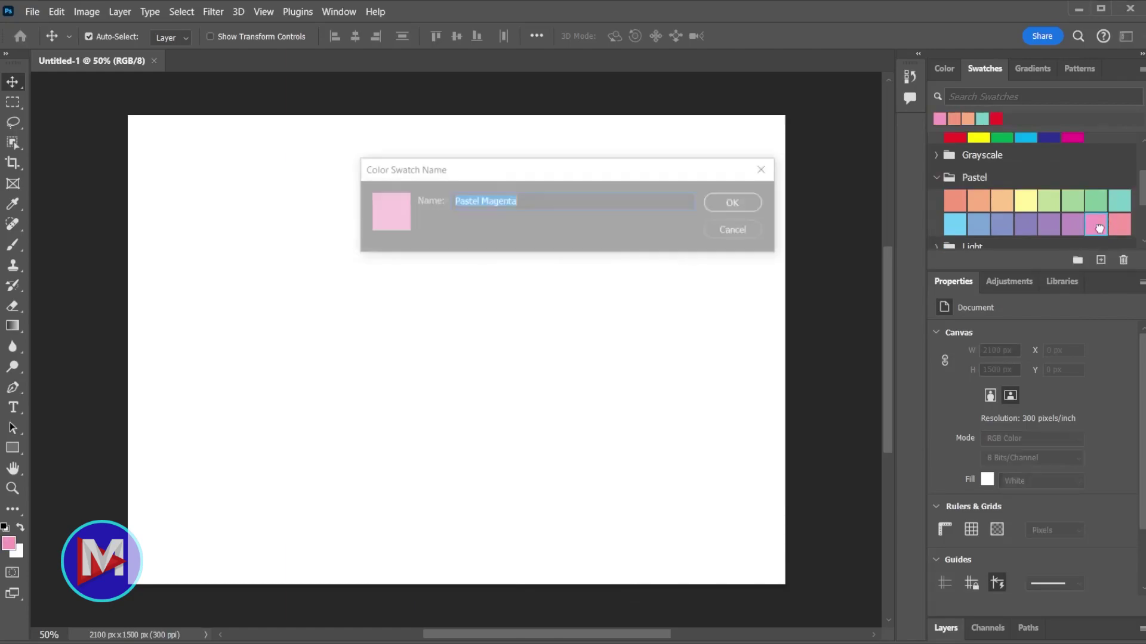
{"action": "left_click", "coordinate": [729, 228]}
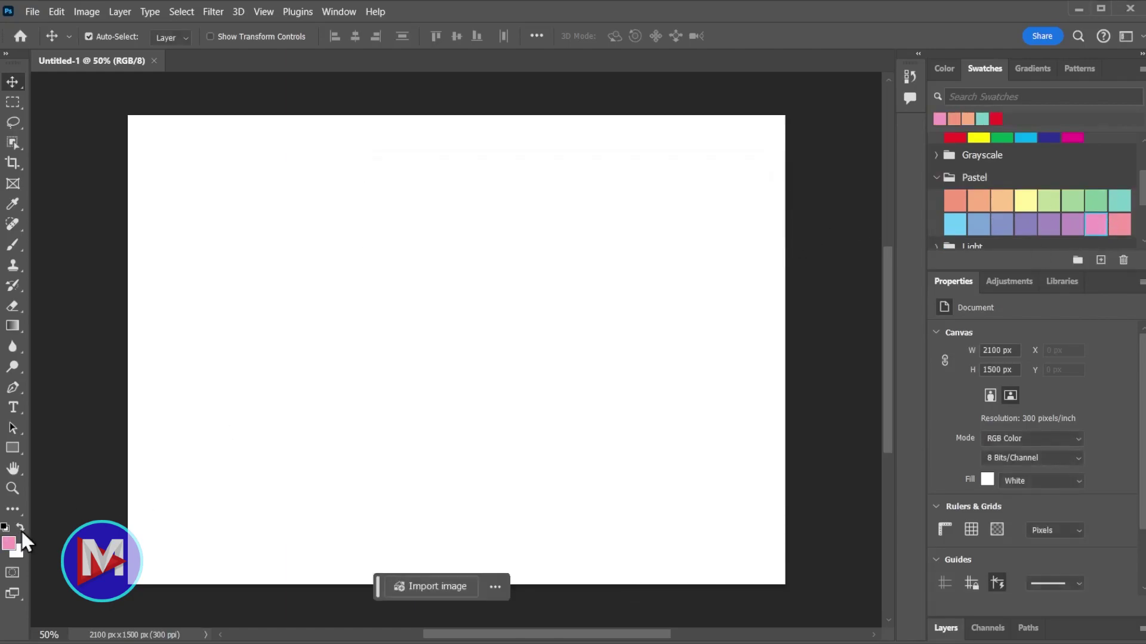
{"action": "left_click", "coordinate": [9, 542]}
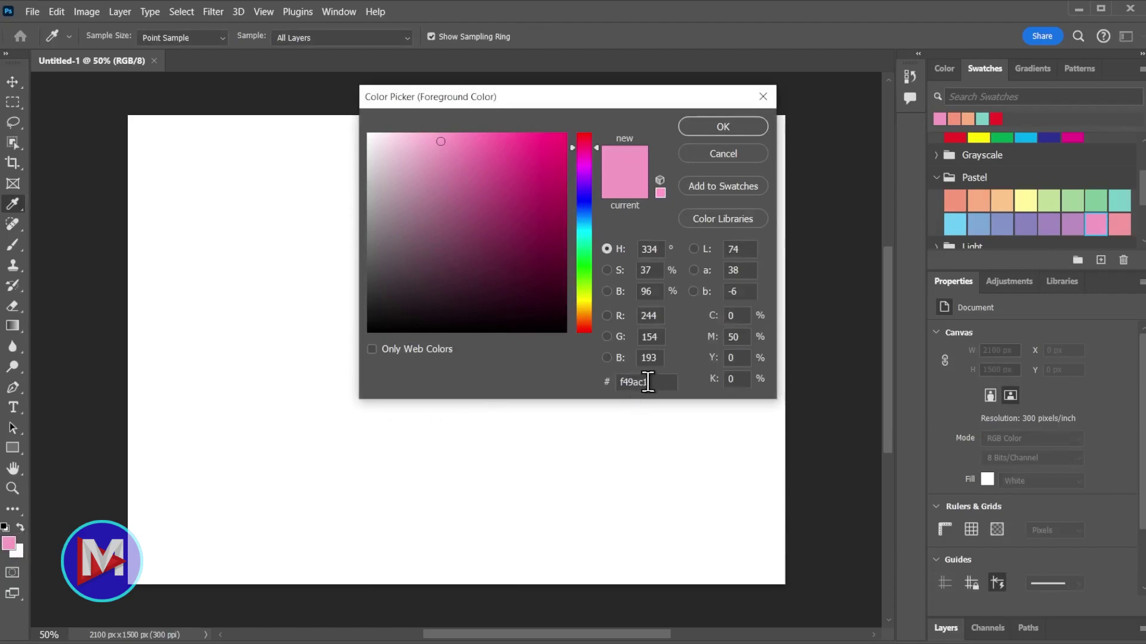
{"action": "left_click_drag", "start_coordinate": [648, 382], "coordinate": [617, 382]}
{"action": "left_click", "coordinate": [763, 97]}
{"action": "key", "text": "v"}
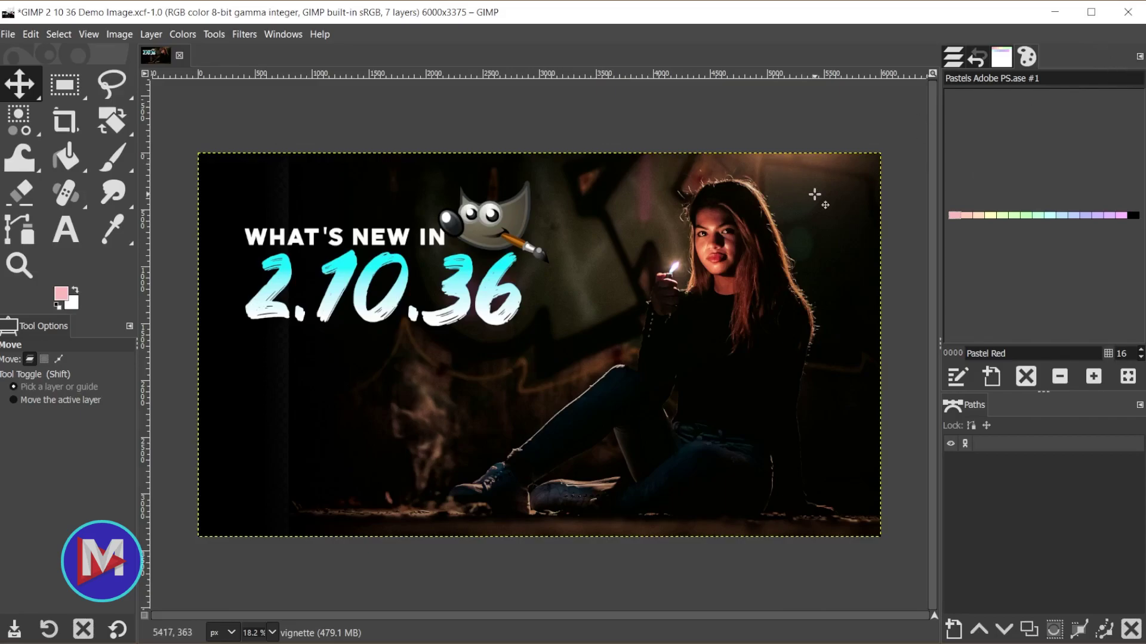
Step: Add a layer named Gradient, raise it to the top of the stack, and select the Gradient tool
{"action": "key", "text": "ctrl+l"}
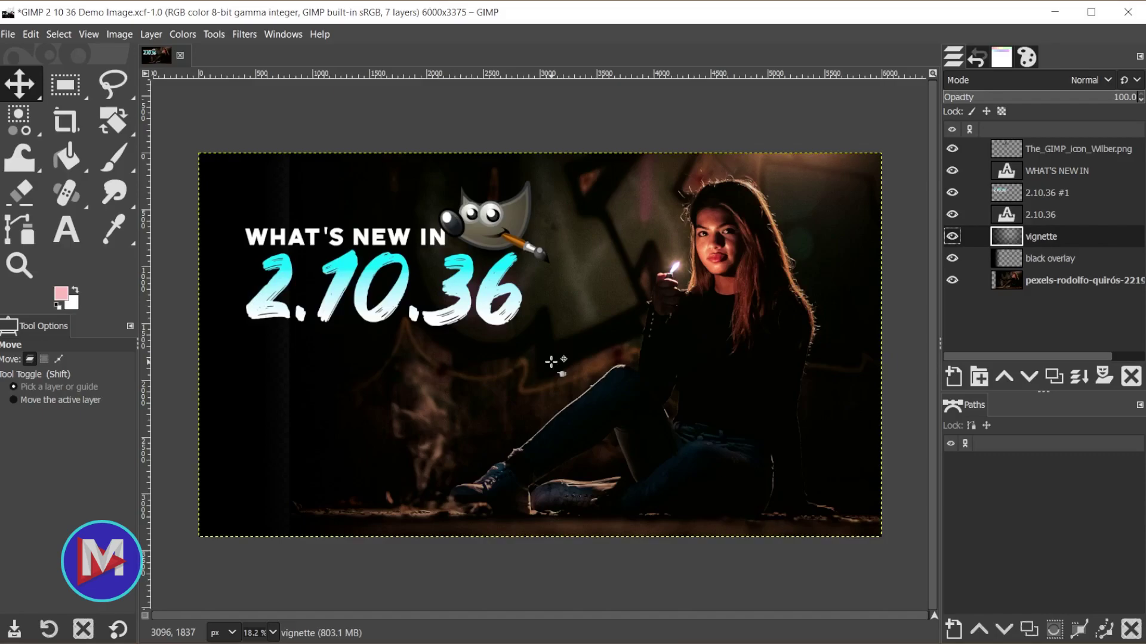
{"action": "left_click", "coordinate": [954, 382]}
{"action": "left_click", "coordinate": [1048, 563]}
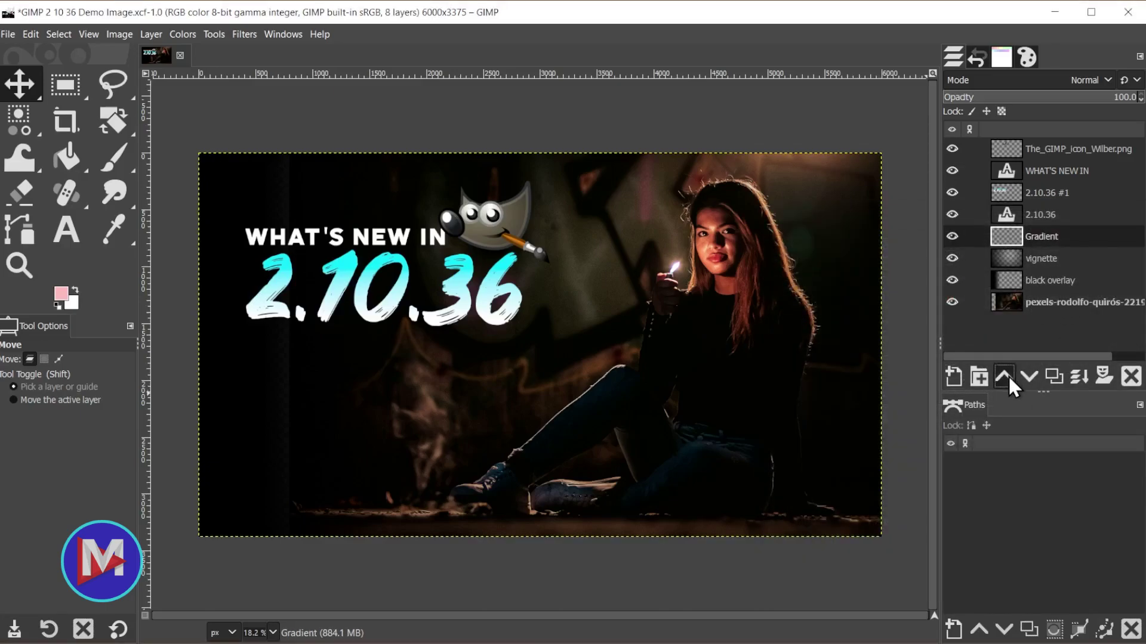
{"action": "left_click", "coordinate": [1008, 374], "text": "shift"}
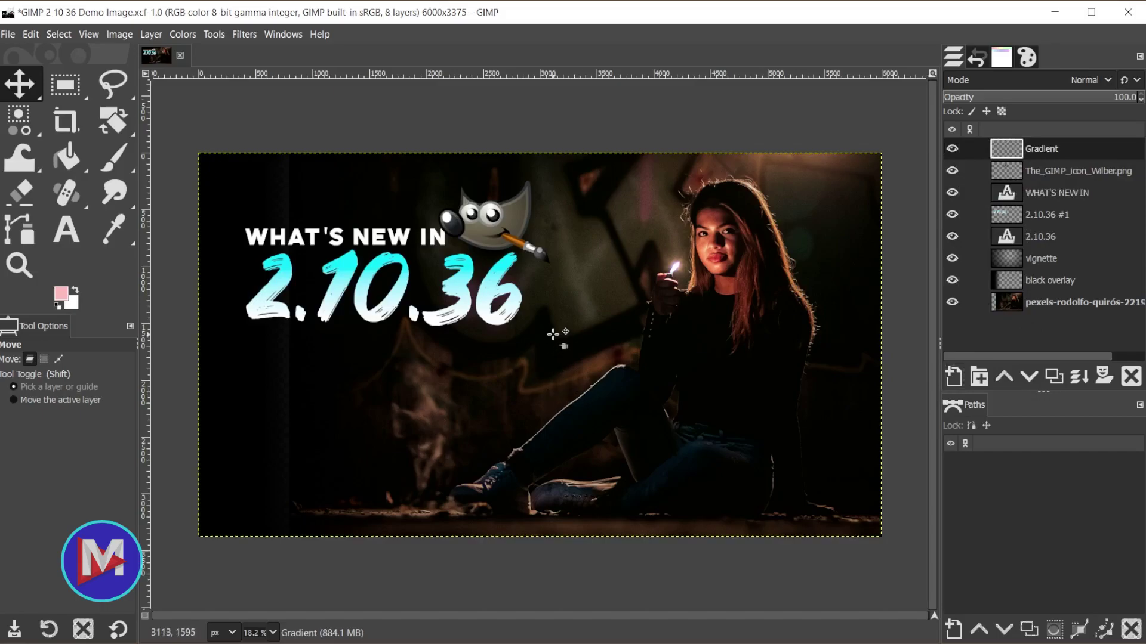
{"action": "key", "text": "g"}
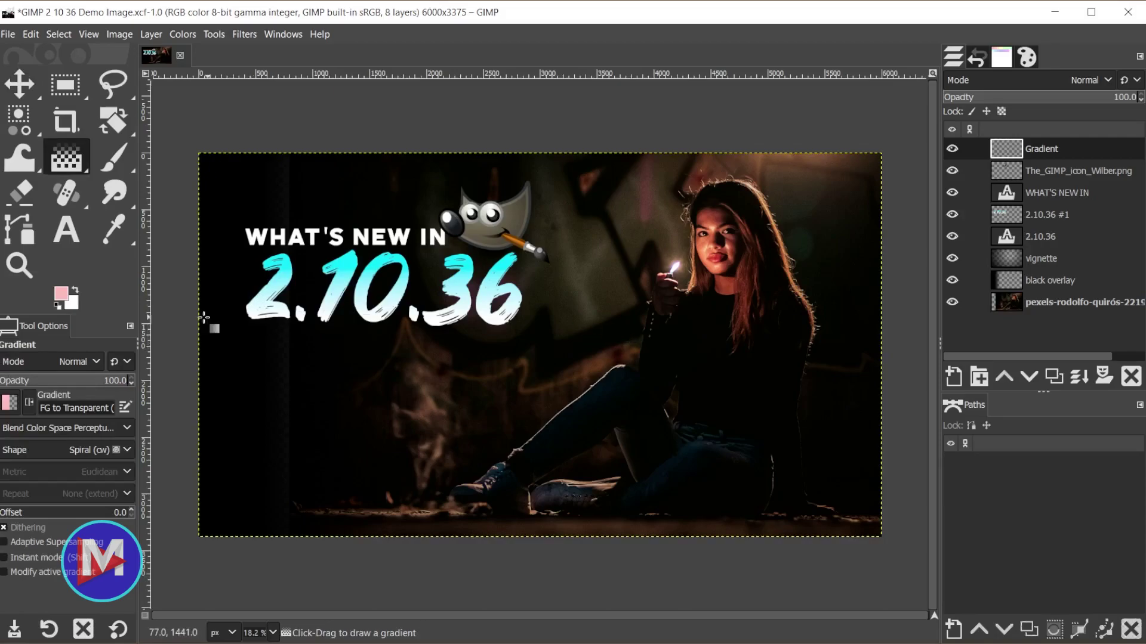
Step: Browse the available gradients in Tool Options, then display the gradient Shape choices
{"action": "left_click", "coordinate": [9, 400]}
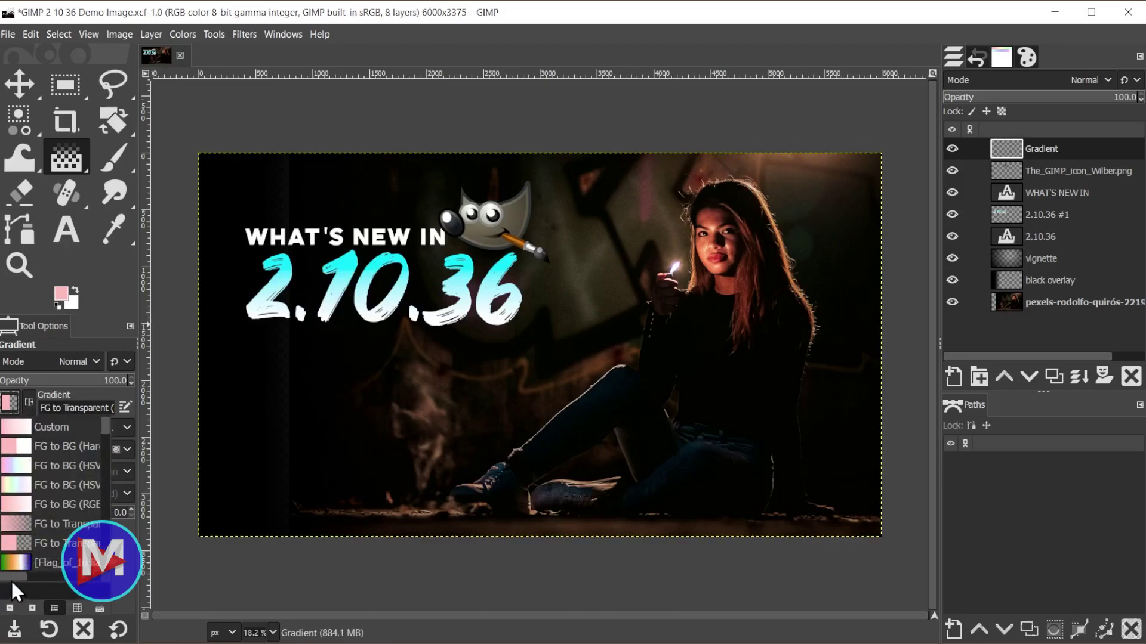
{"action": "mouse_move", "coordinate": [11, 578]}
{"action": "left_mouse_down"}
{"action": "mouse_move", "coordinate": [36, 581]}
{"action": "mouse_move", "coordinate": [10, 574]}
{"action": "left_mouse_up"}
{"action": "left_click", "coordinate": [17, 408]}
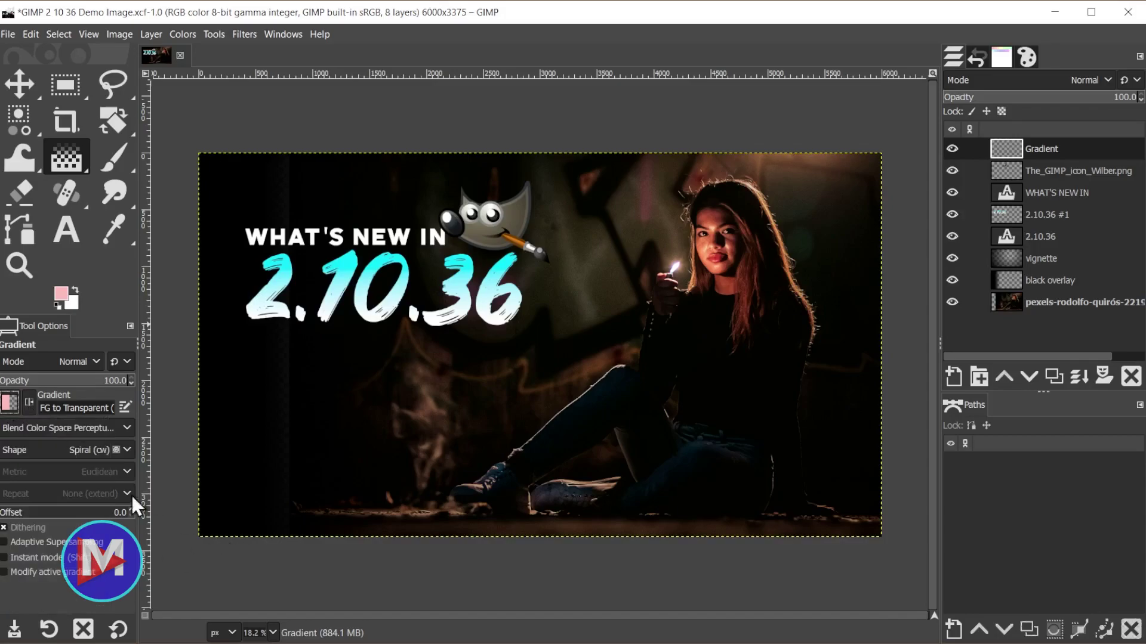
{"action": "left_click", "coordinate": [67, 448]}
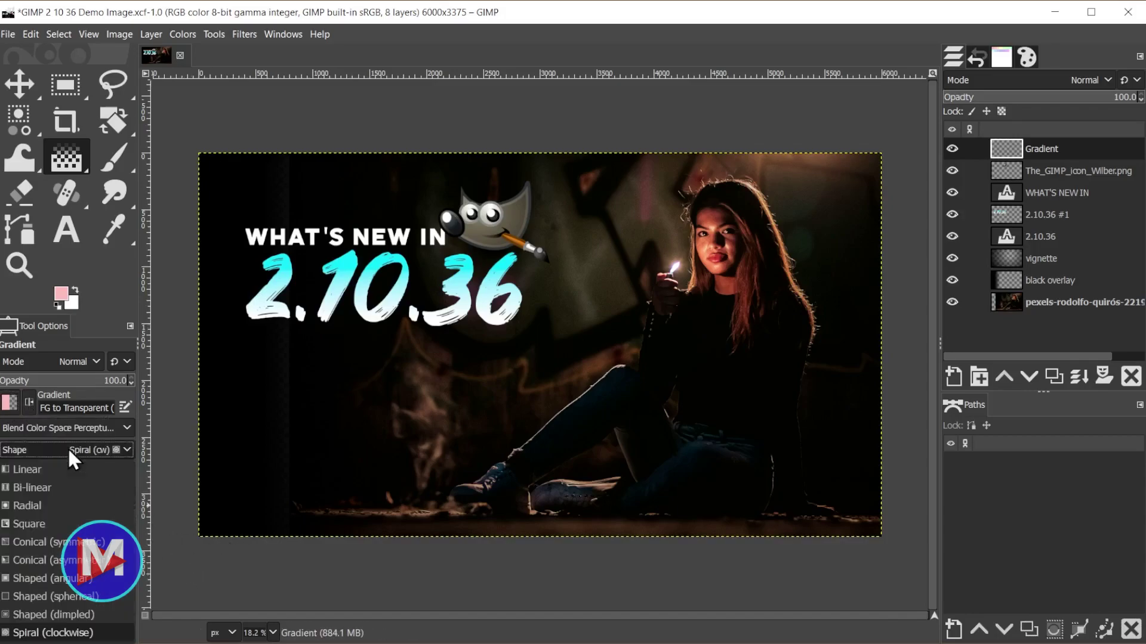
Step: Set Shape to Spiral (cw), drag and stretch a trial spiral gradient, then cancel it
{"action": "left_click", "coordinate": [57, 633]}
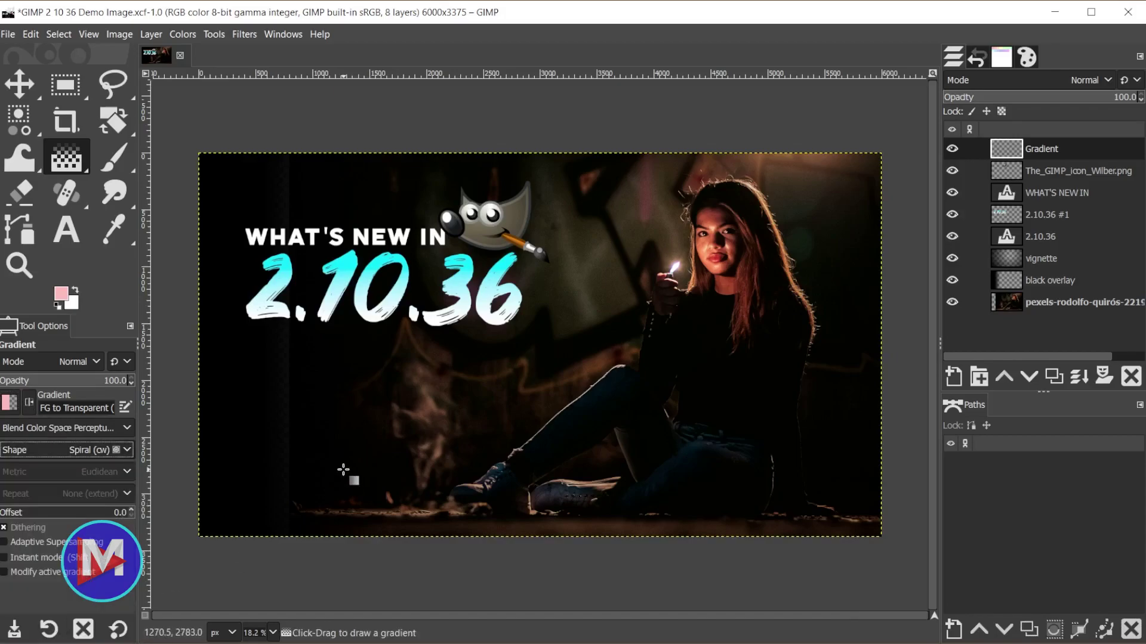
{"action": "left_click_drag", "start_coordinate": [216, 517], "coordinate": [461, 353]}
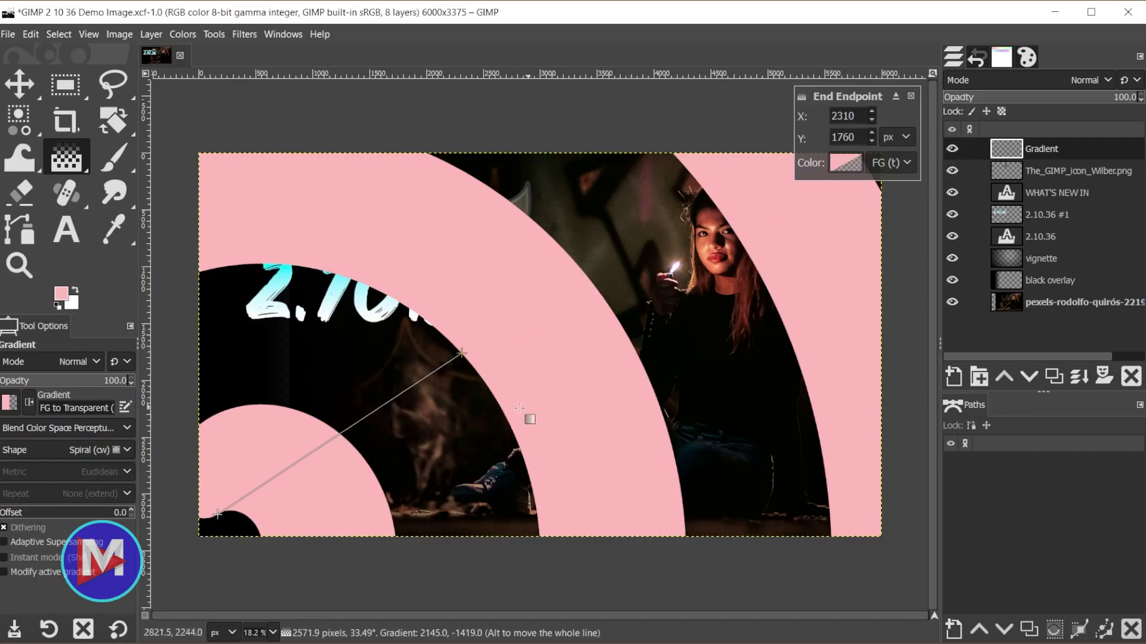
{"action": "left_click_drag", "start_coordinate": [461, 353], "coordinate": [536, 341]}
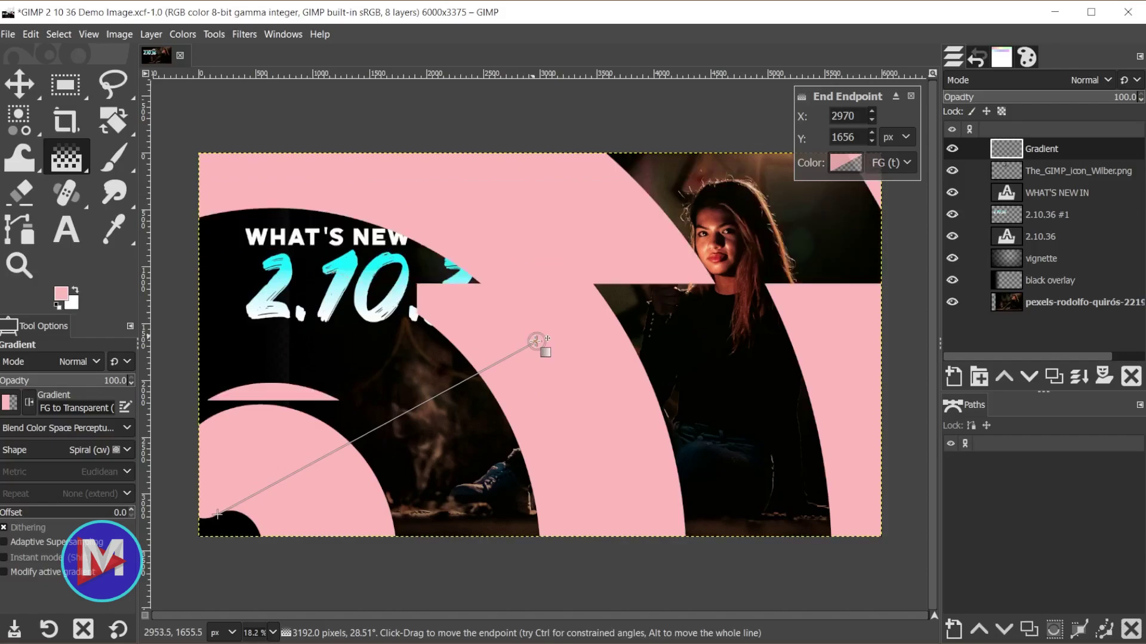
{"action": "key", "text": "Escape"}
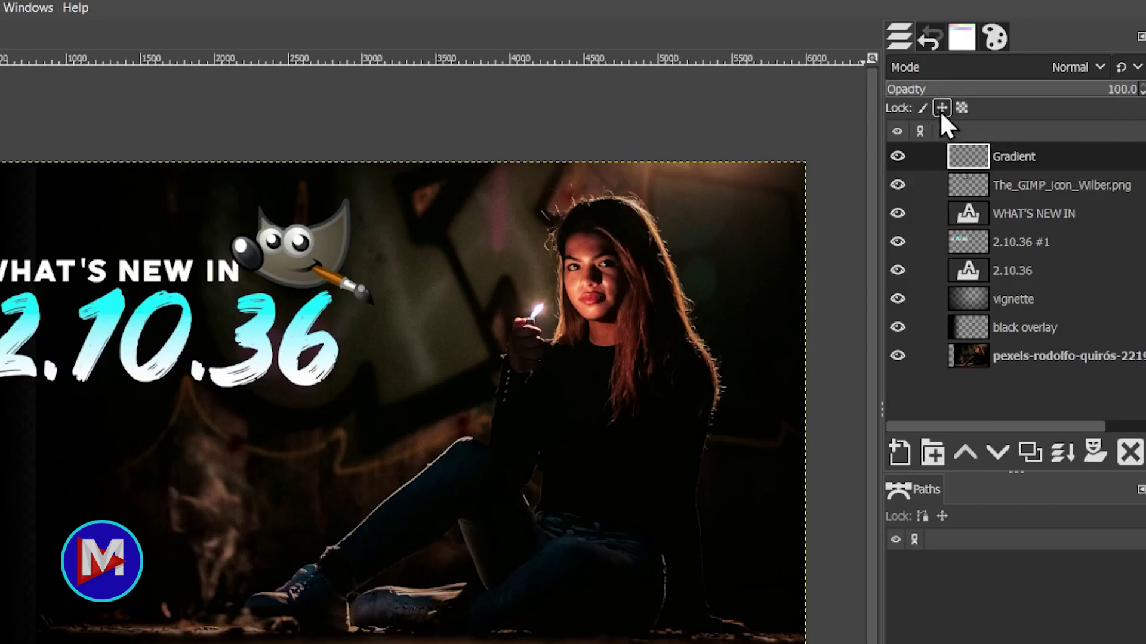
{"action": "left_click", "coordinate": [961, 108]}
{"action": "left_click", "coordinate": [963, 116]}
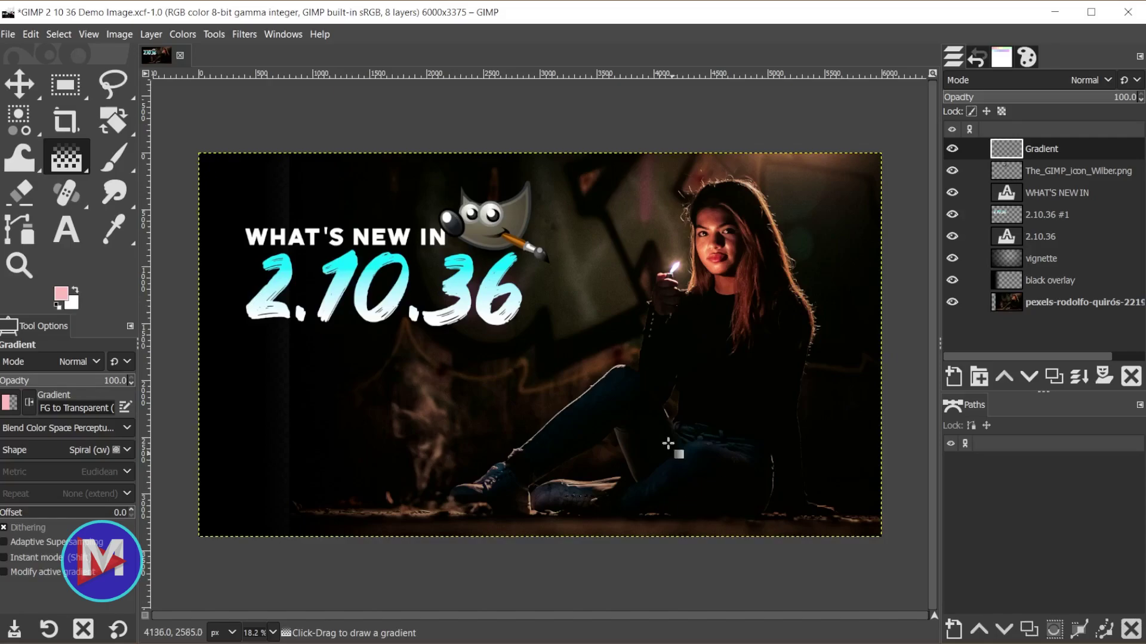
Step: Show Help > User Manual > Table of Contents and reposition and widen the Help Browser
{"action": "left_click", "coordinate": [320, 34]}
{"action": "mouse_move", "coordinate": [388, 262]}
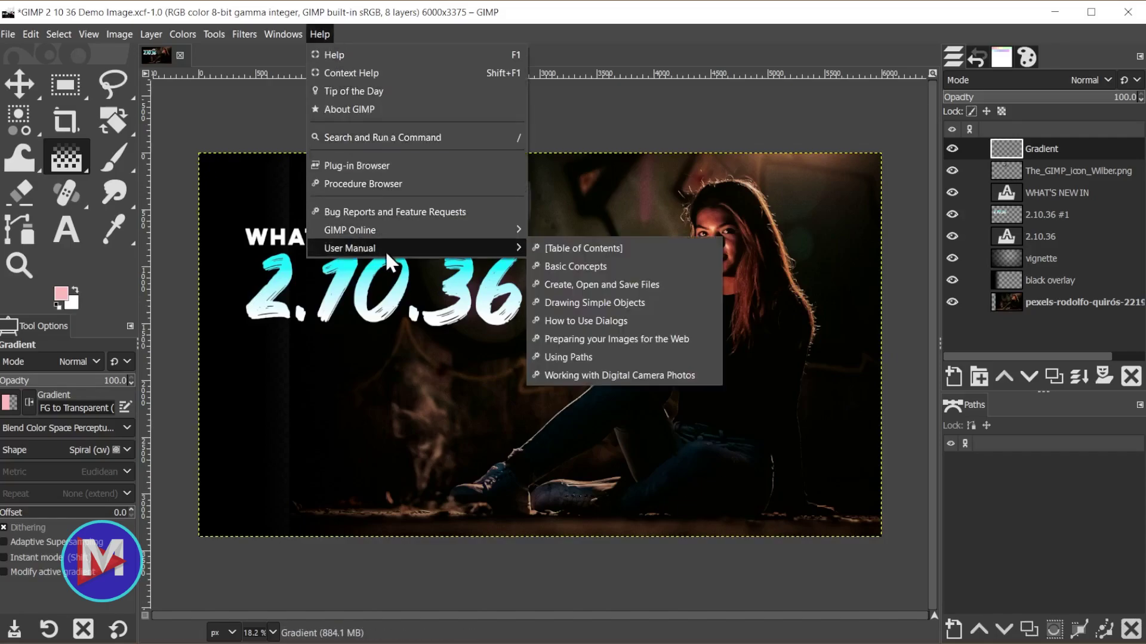
{"action": "left_click", "coordinate": [604, 246]}
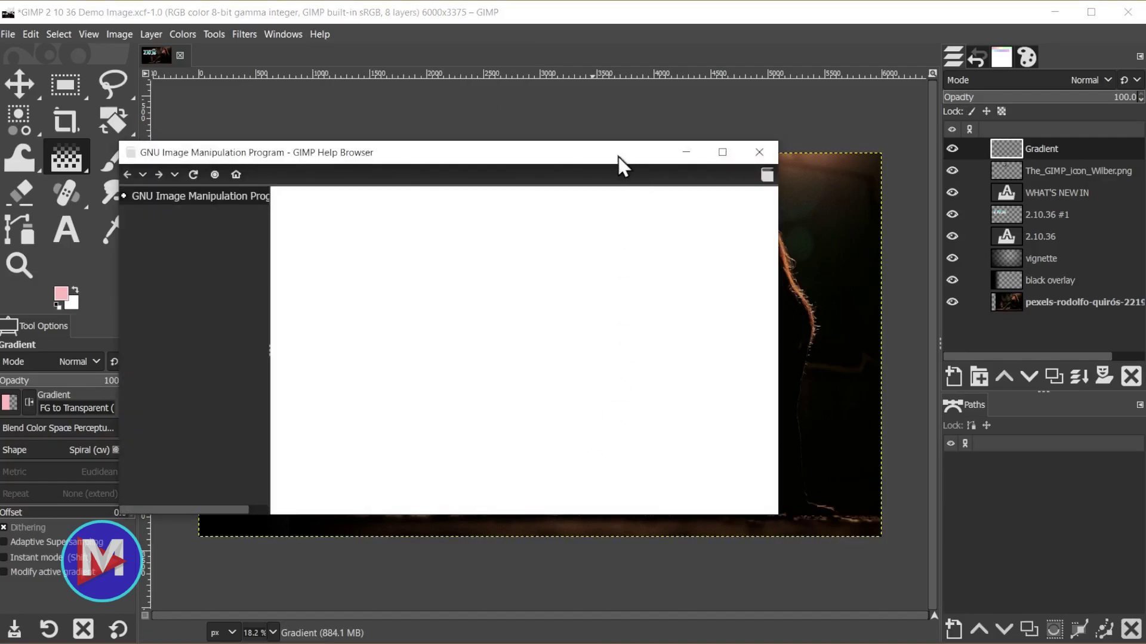
{"action": "left_click_drag", "start_coordinate": [587, 149], "coordinate": [651, 69]}
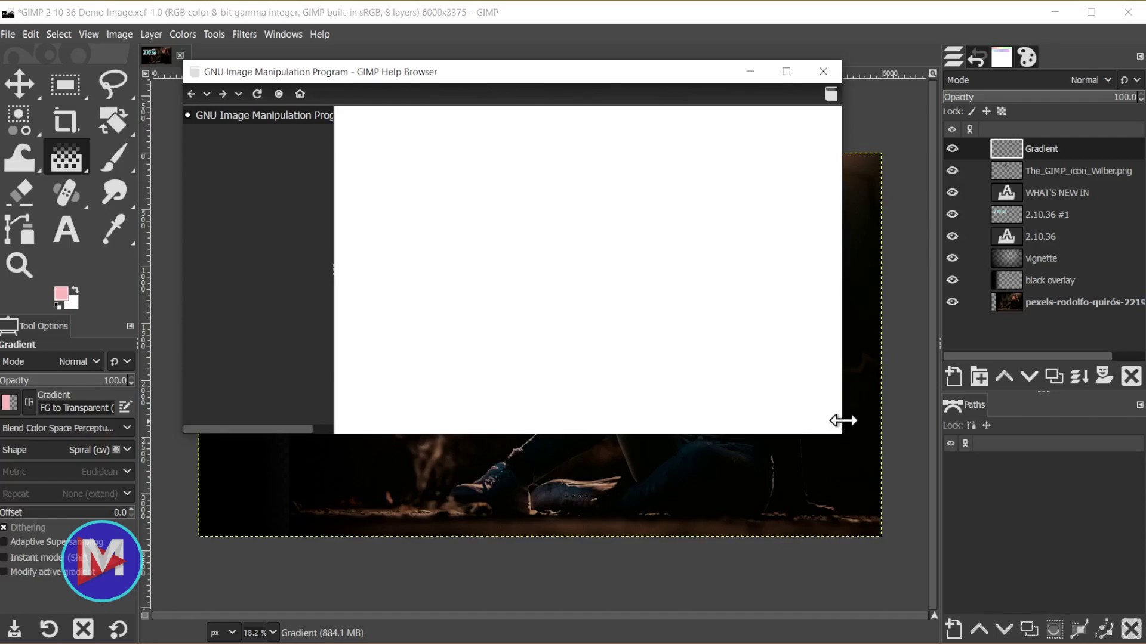
{"action": "left_click_drag", "start_coordinate": [841, 409], "coordinate": [924, 395]}
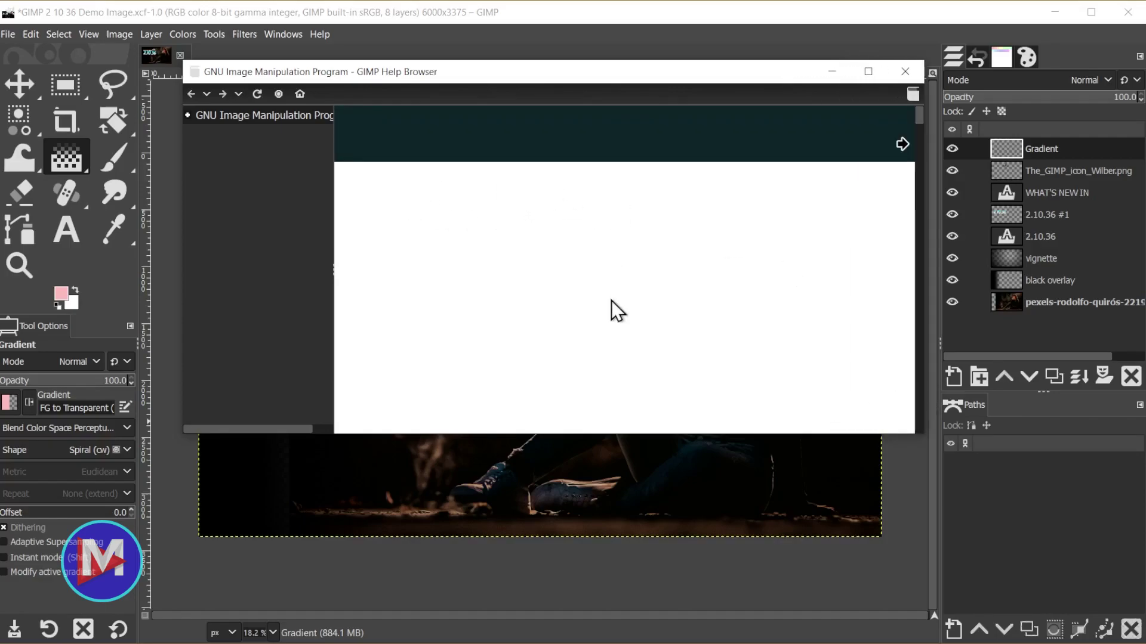
Step: Scroll through the table of contents, close the Help Browser, and switch to the Move tool
{"action": "scroll", "coordinate": [810, 325], "scroll_direction": "down", "scroll_amount": 10}
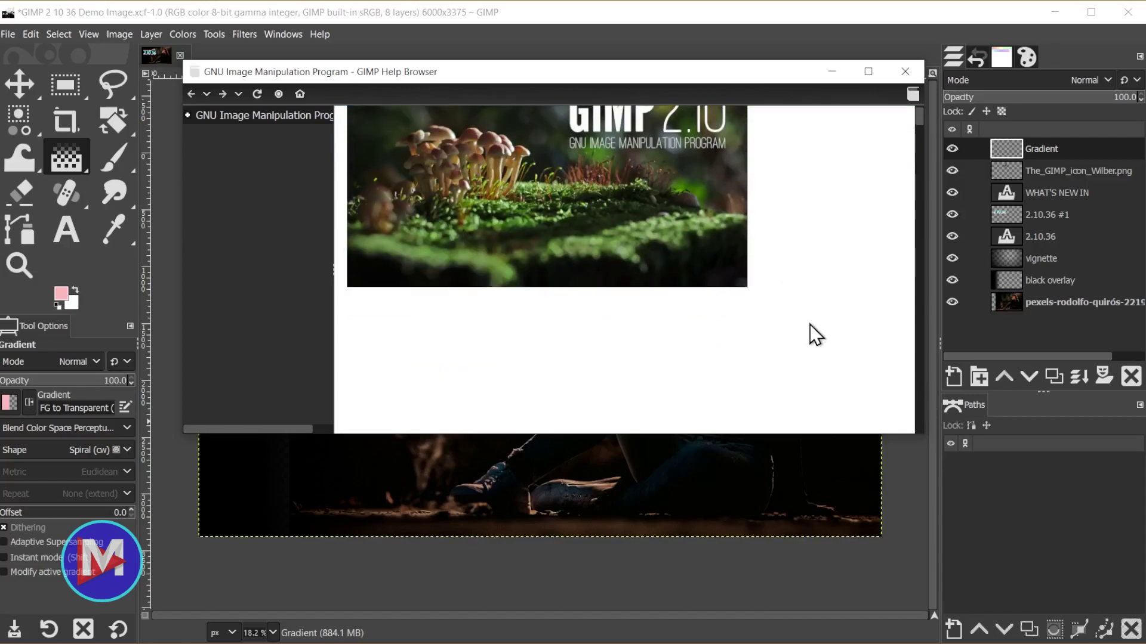
{"action": "scroll", "coordinate": [492, 355], "scroll_direction": "up", "scroll_amount": 5}
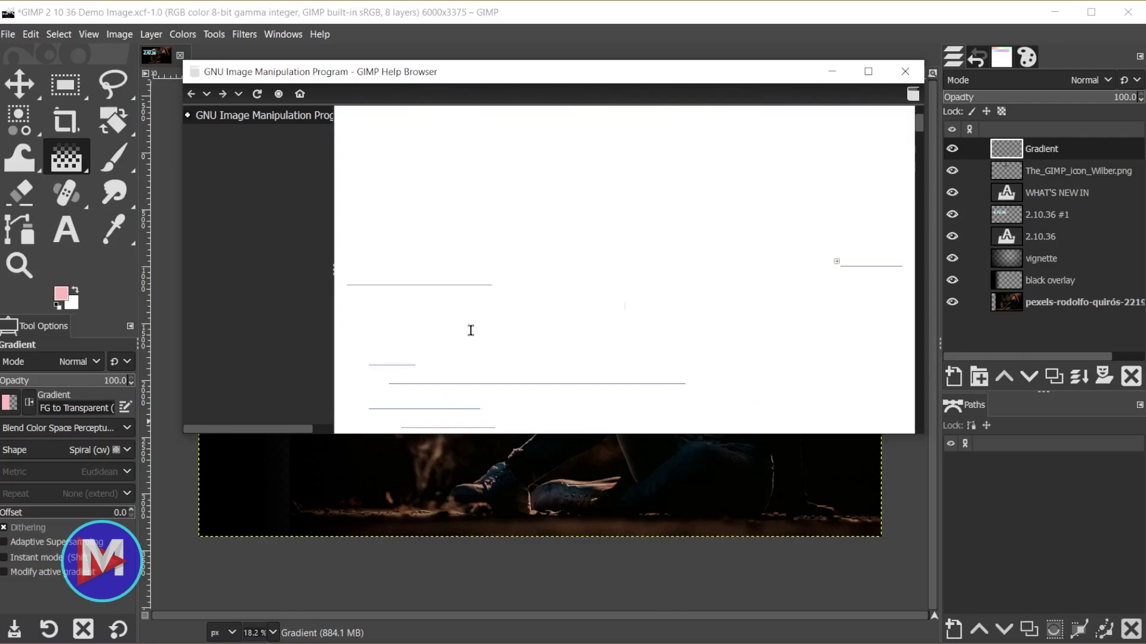
{"action": "scroll", "coordinate": [515, 245], "scroll_direction": "up", "scroll_amount": 5}
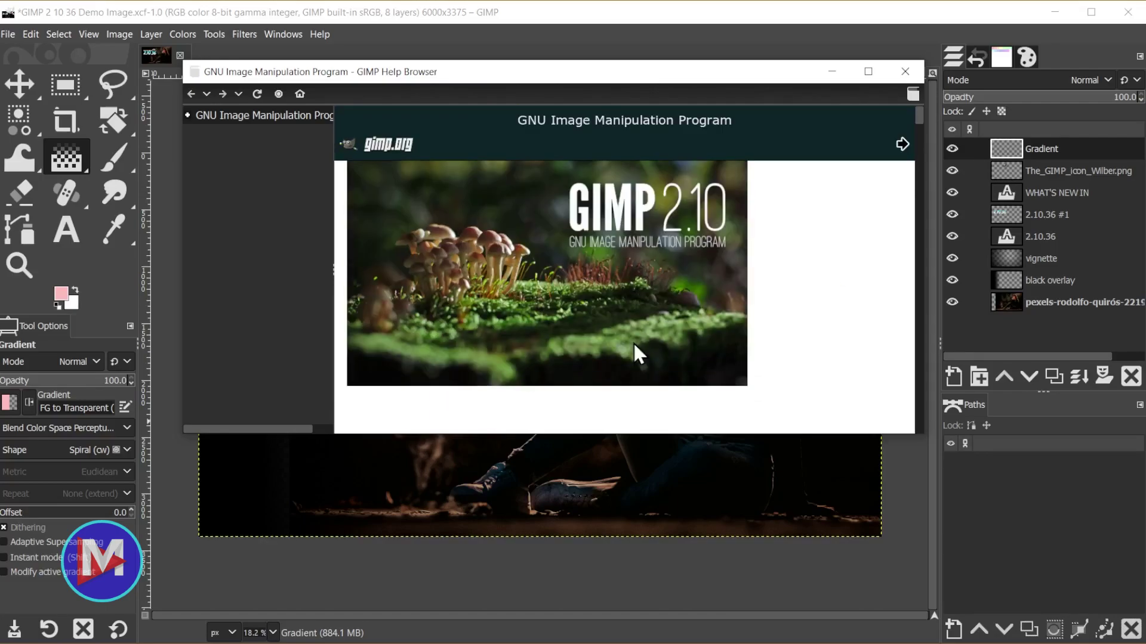
{"action": "scroll", "coordinate": [605, 310], "scroll_direction": "down", "scroll_amount": 5}
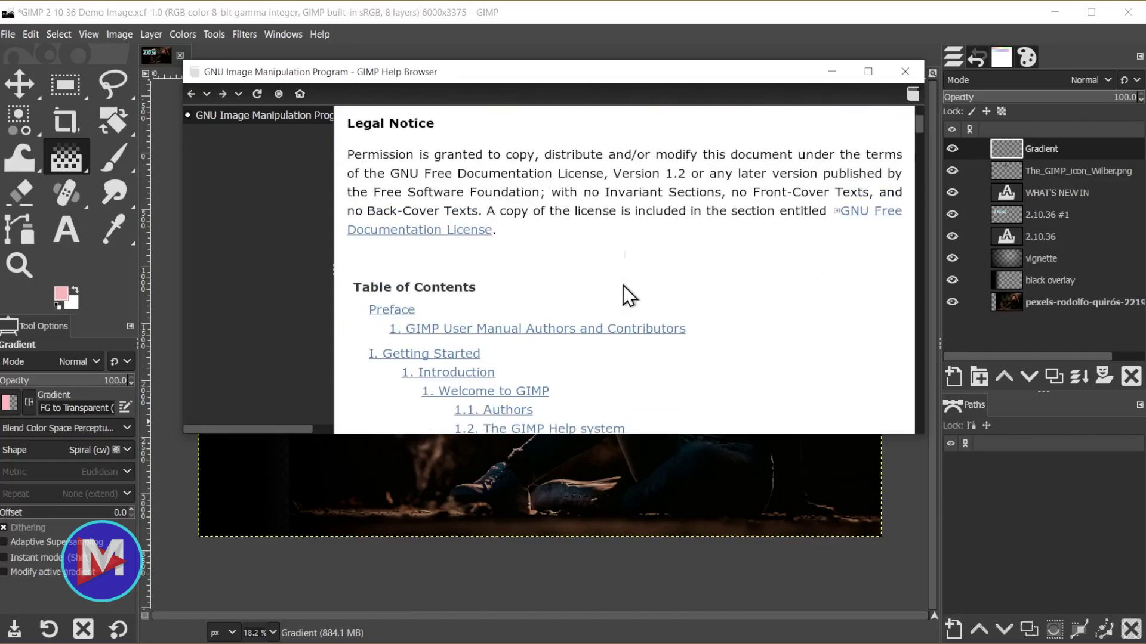
{"action": "scroll", "coordinate": [623, 285], "scroll_direction": "down", "scroll_amount": 15}
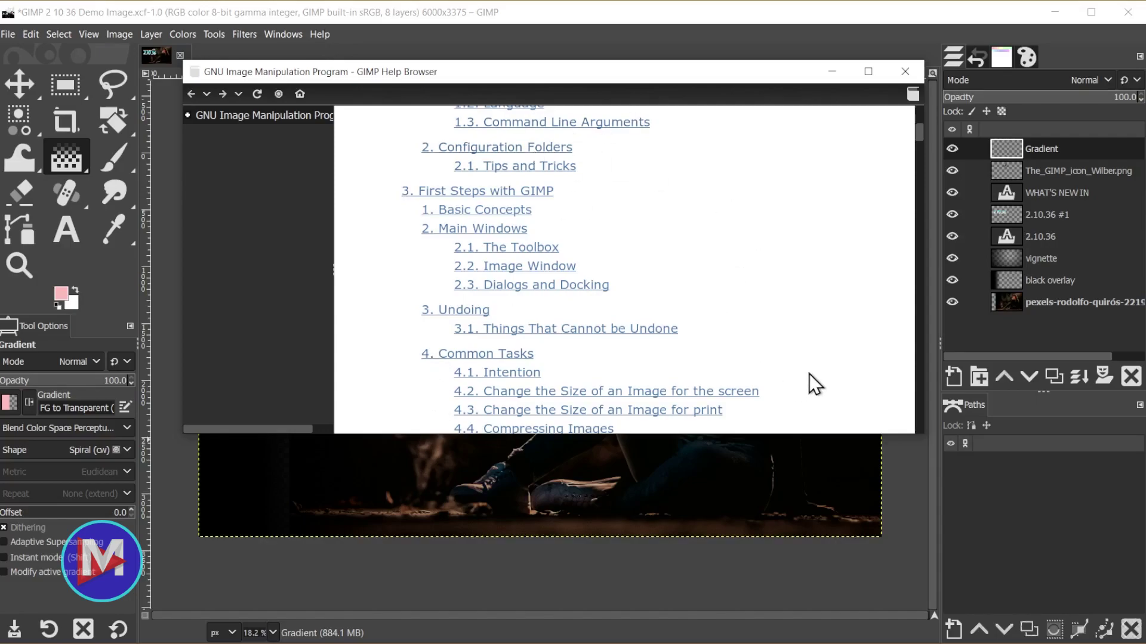
{"action": "left_click", "coordinate": [905, 71]}
{"action": "key", "text": "m"}
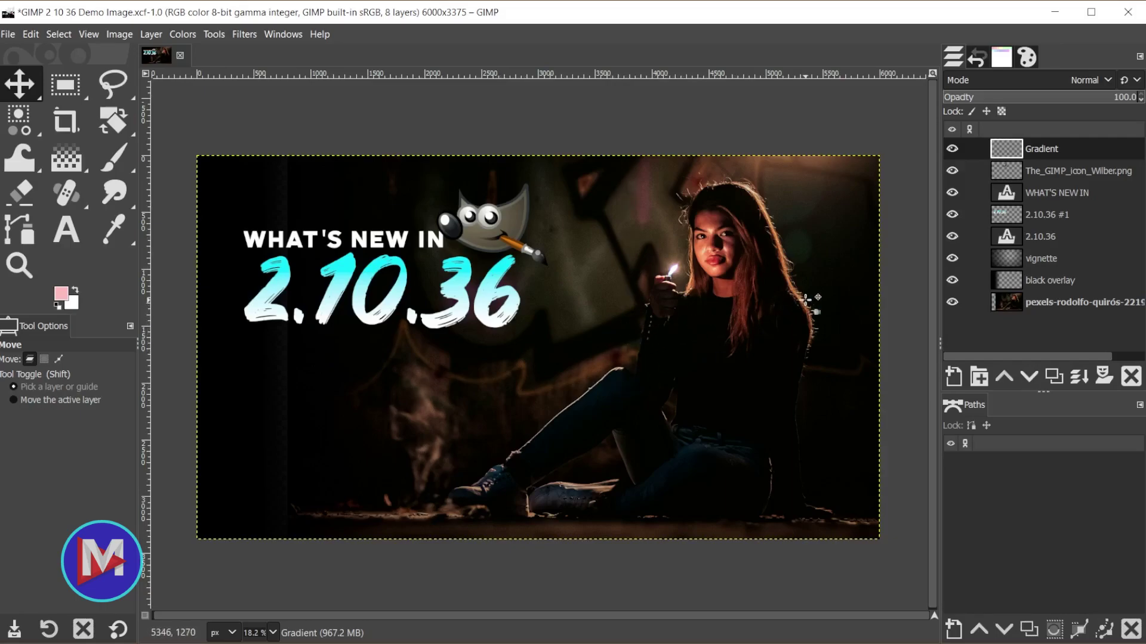
Step: Turn on View > Show Grid and zoom in on the thumbnail
{"action": "left_click", "coordinate": [89, 34]}
{"action": "left_click", "coordinate": [591, 391]}
{"action": "scroll", "coordinate": [608, 330], "scroll_direction": "up", "scroll_amount": 1}
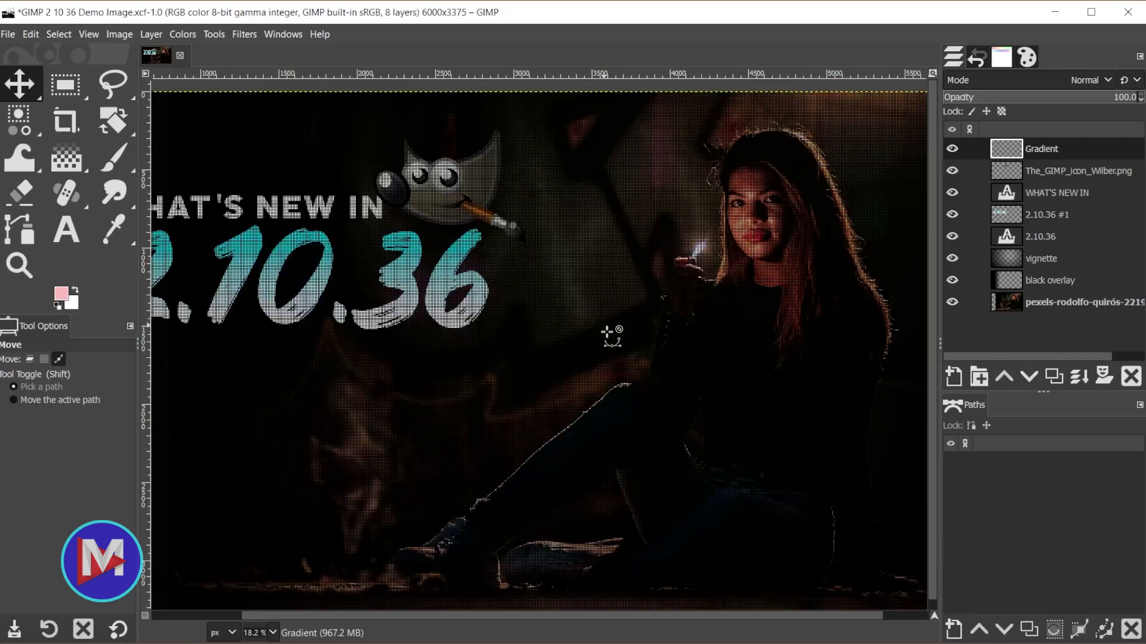
{"action": "scroll", "coordinate": [607, 332], "scroll_direction": "up", "scroll_amount": 6}
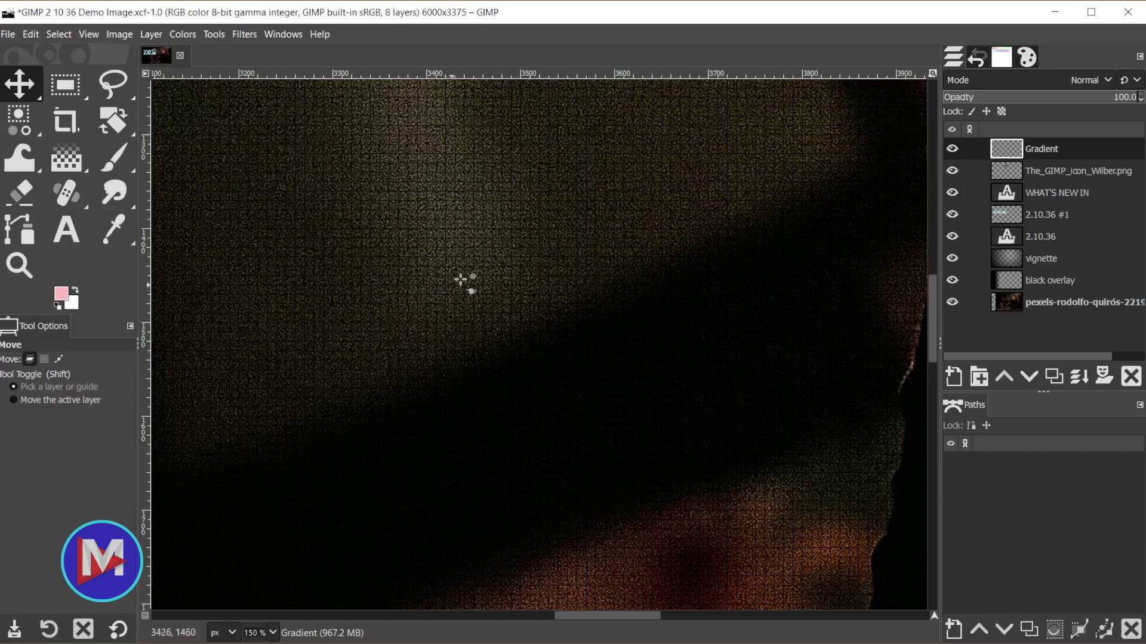
Step: Hide and restore the pexels background photo layer, then zoom back out
{"action": "left_click", "coordinate": [952, 301]}
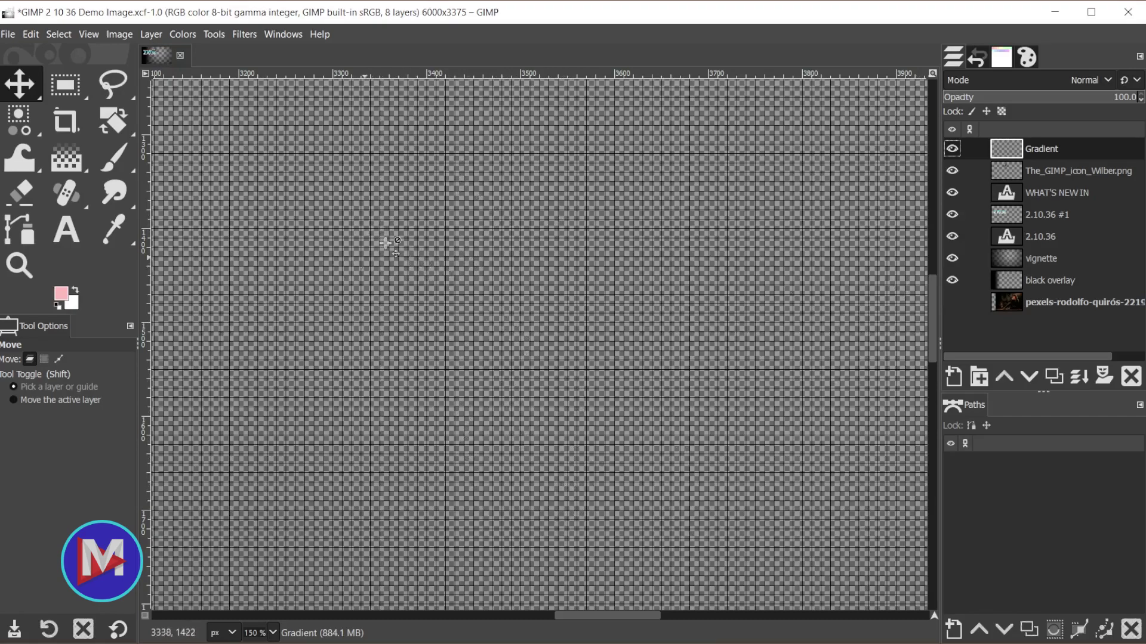
{"action": "left_click", "coordinate": [952, 302]}
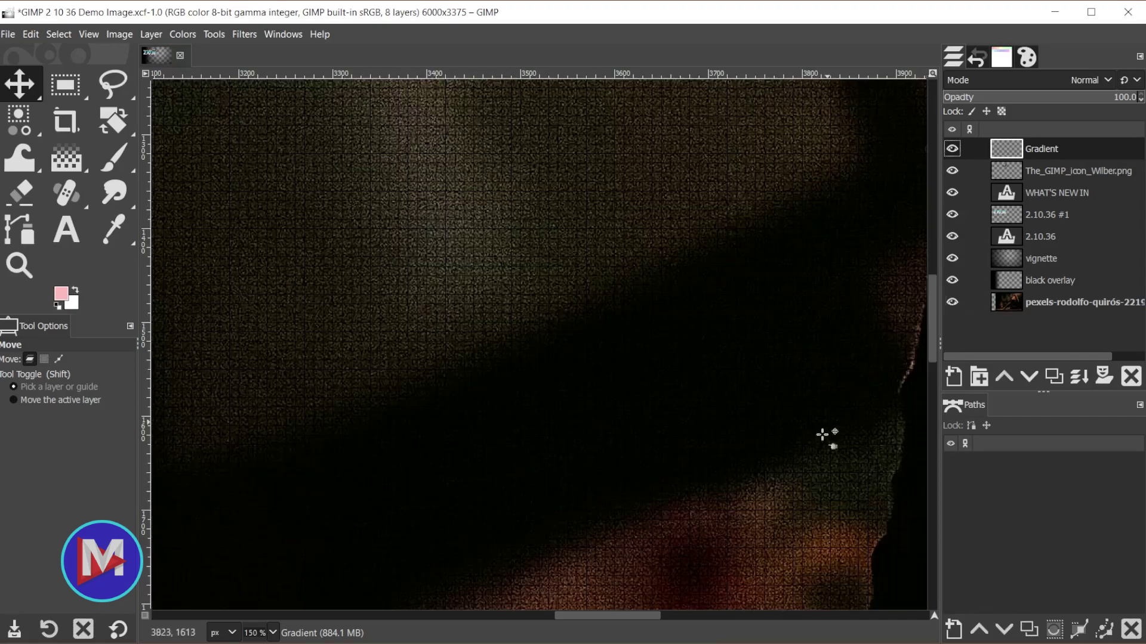
{"action": "scroll", "coordinate": [826, 437], "scroll_direction": "down", "scroll_amount": 5}
{"action": "scroll", "coordinate": [807, 461], "scroll_direction": "down", "scroll_amount": 10}
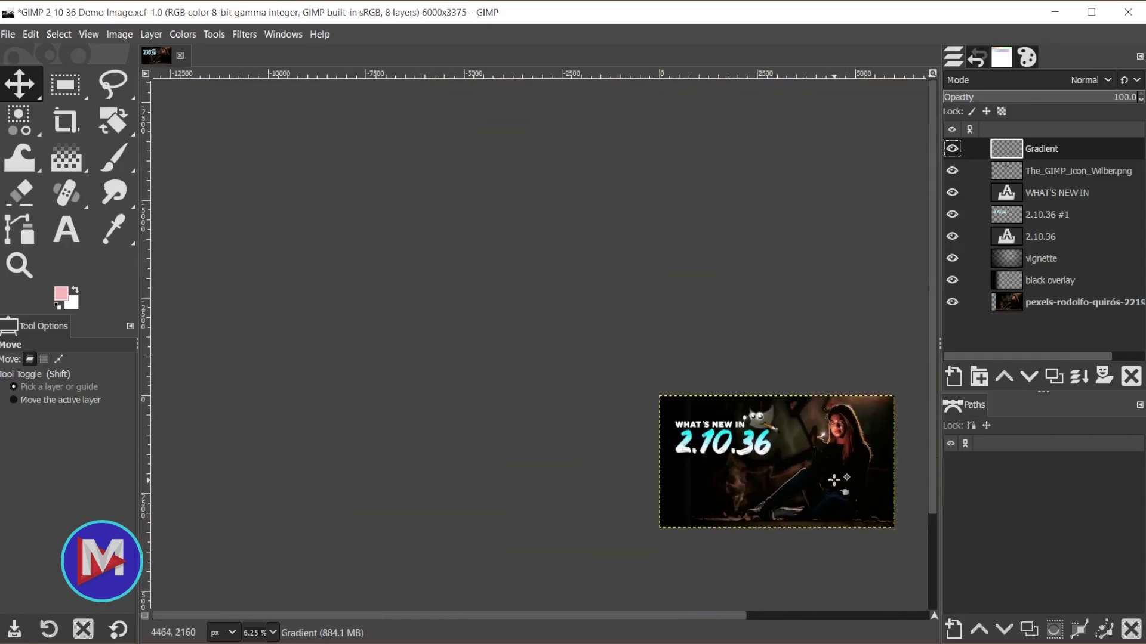
{"action": "scroll", "coordinate": [835, 472], "scroll_direction": "up", "scroll_amount": 6}
{"action": "scroll", "coordinate": [647, 451], "scroll_direction": "down", "scroll_amount": 1}
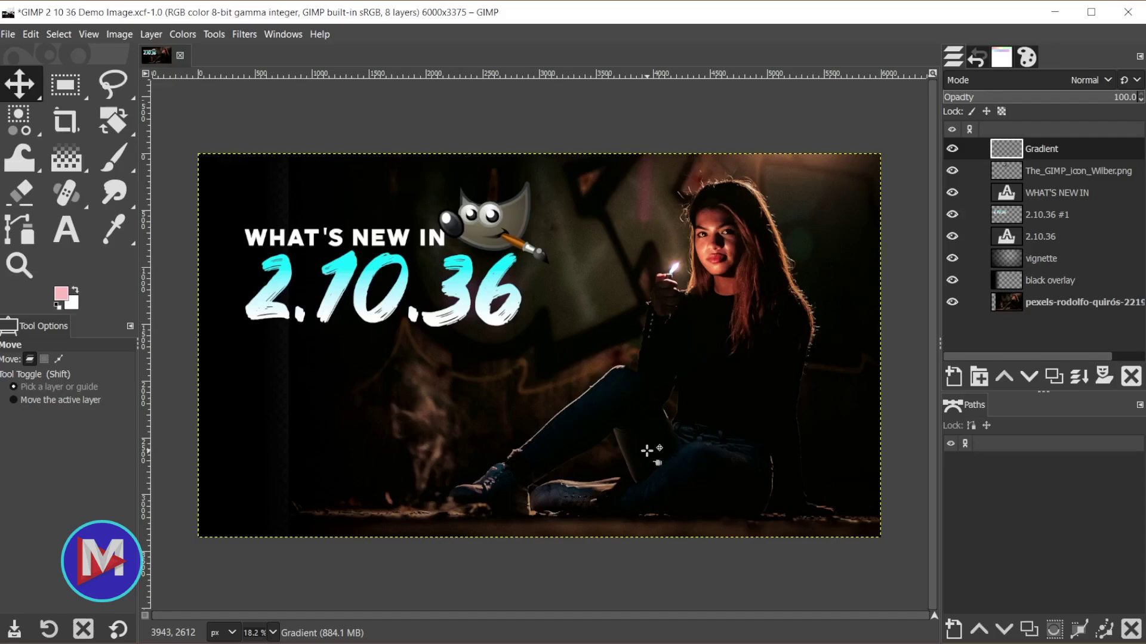
Step: With the vignette layer active, add a text box reading 'Test' in the lower middle
{"action": "left_click", "coordinate": [584, 488]}
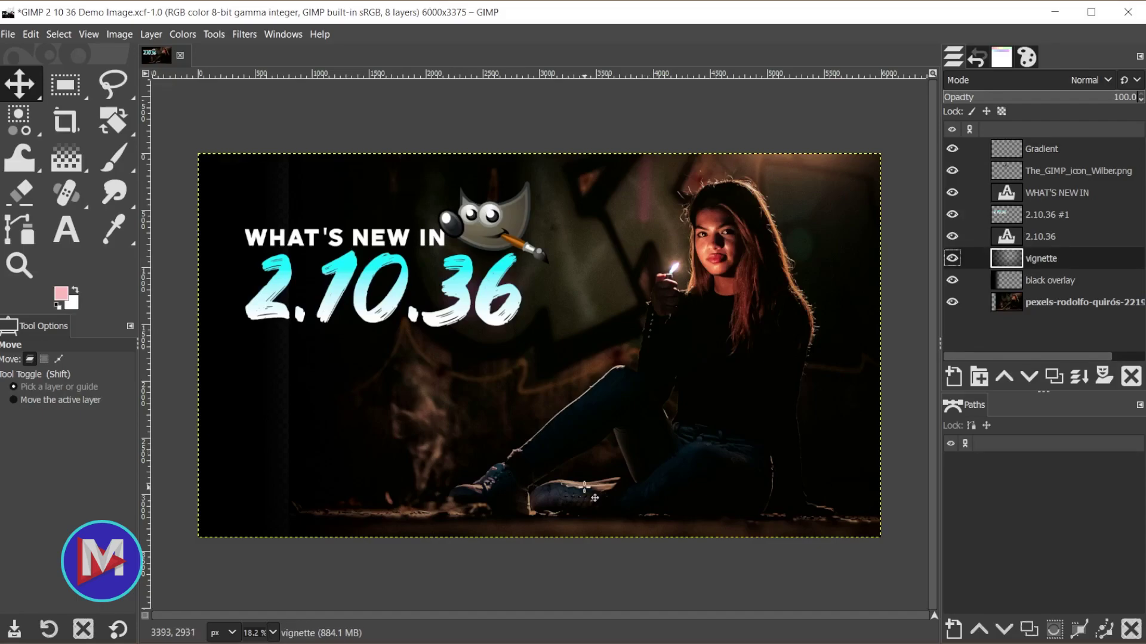
{"action": "left_click", "coordinate": [70, 238]}
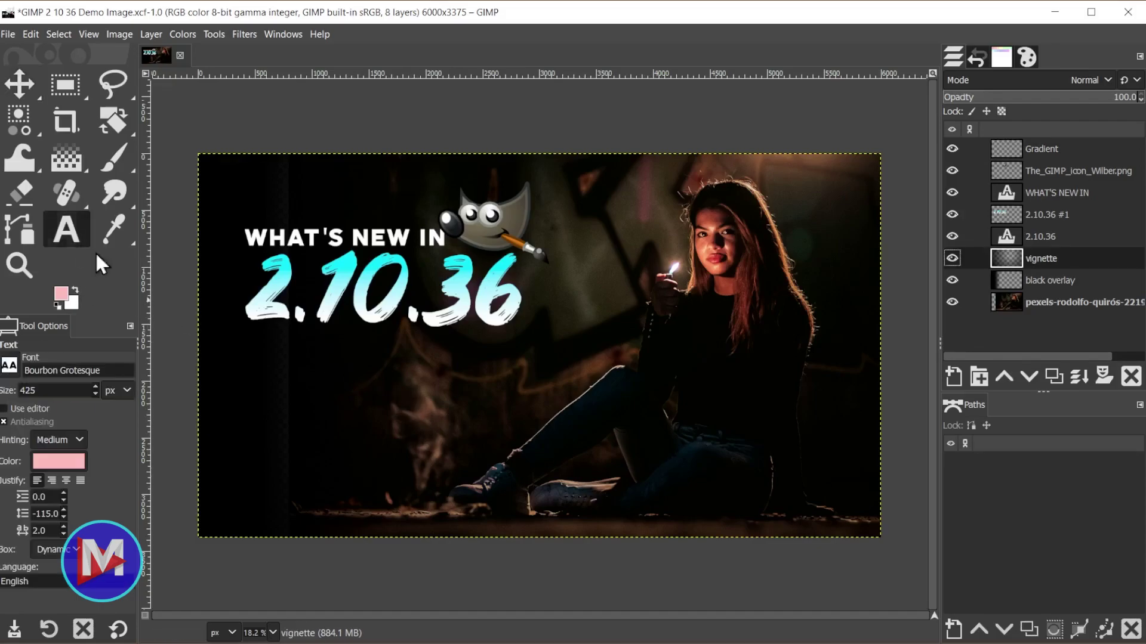
{"action": "left_click", "coordinate": [437, 413]}
{"action": "type", "text": "Test"}
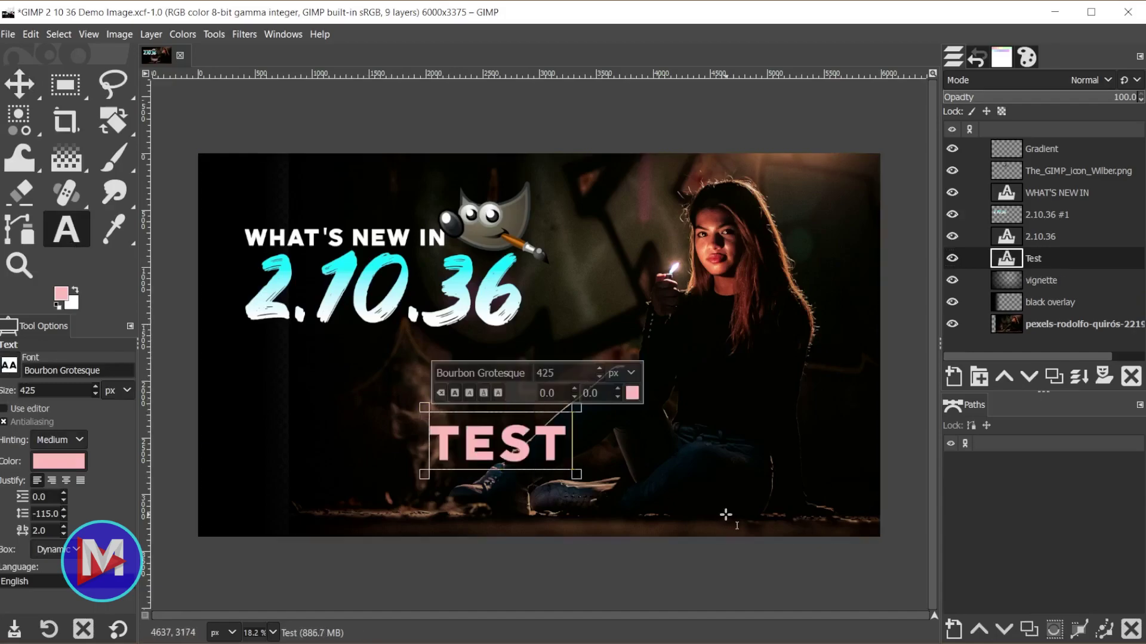
Step: Replace the text with 'hfghfgh' and start entering 'Stari' as the font
{"action": "double_click", "coordinate": [555, 442]}
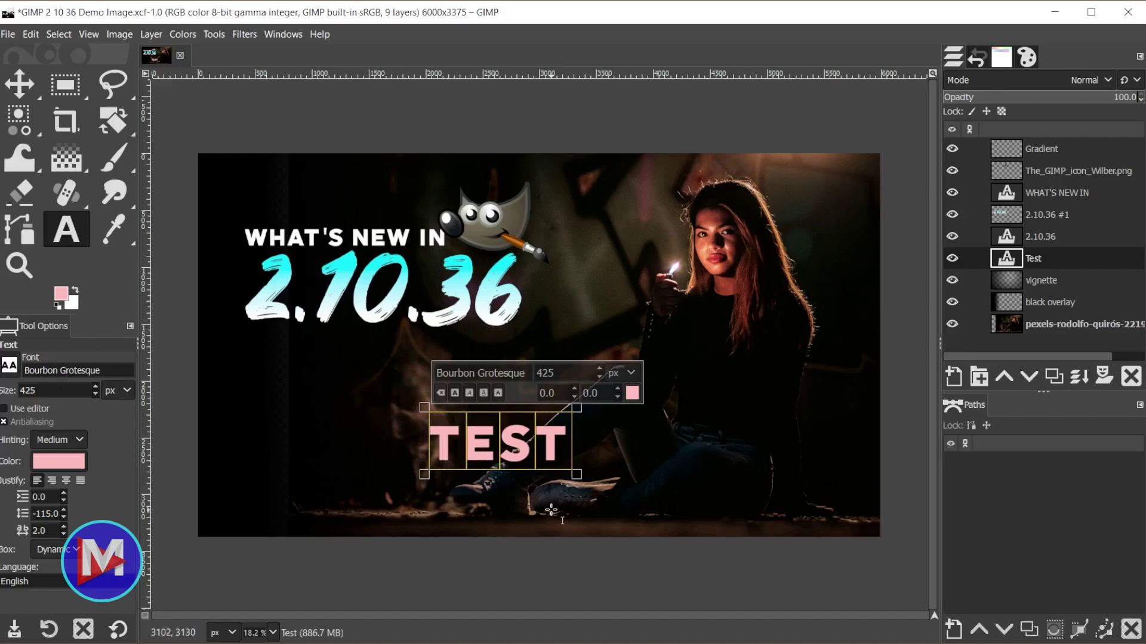
{"action": "key", "text": "BackSpace"}
{"action": "type", "text": "hfghfgh"}
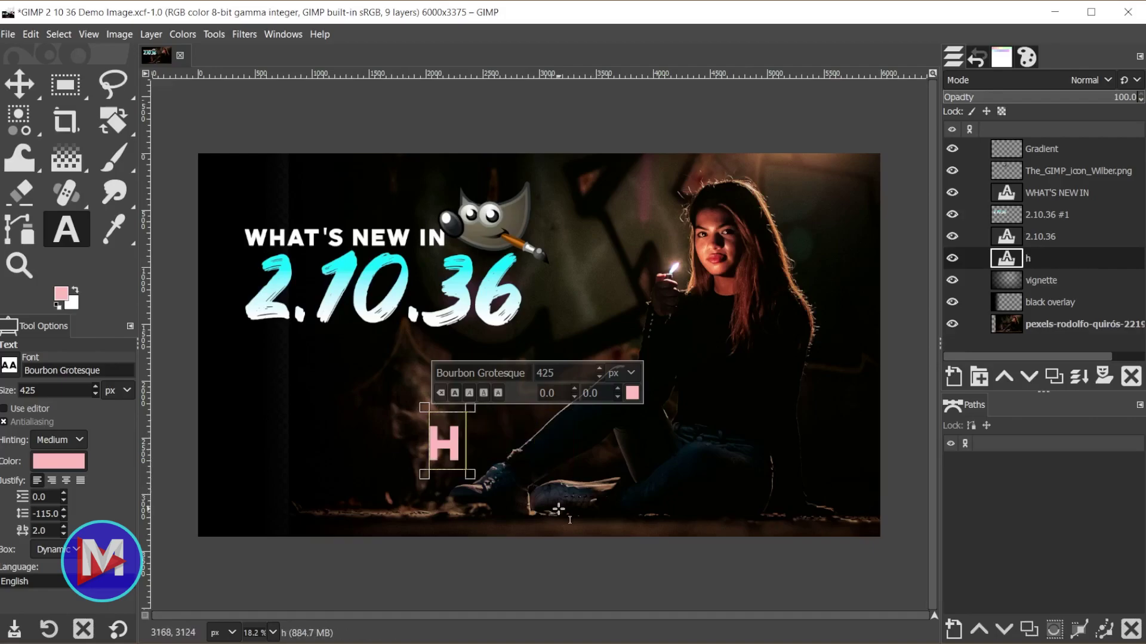
{"action": "triple_click", "coordinate": [505, 373]}
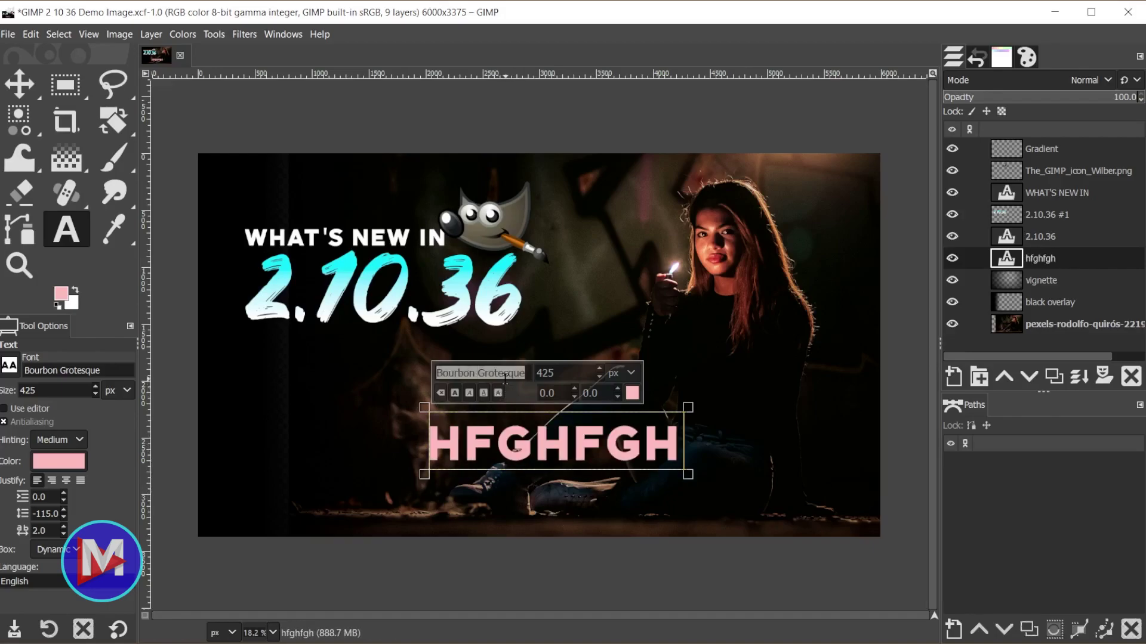
{"action": "type", "text": "Stari"}
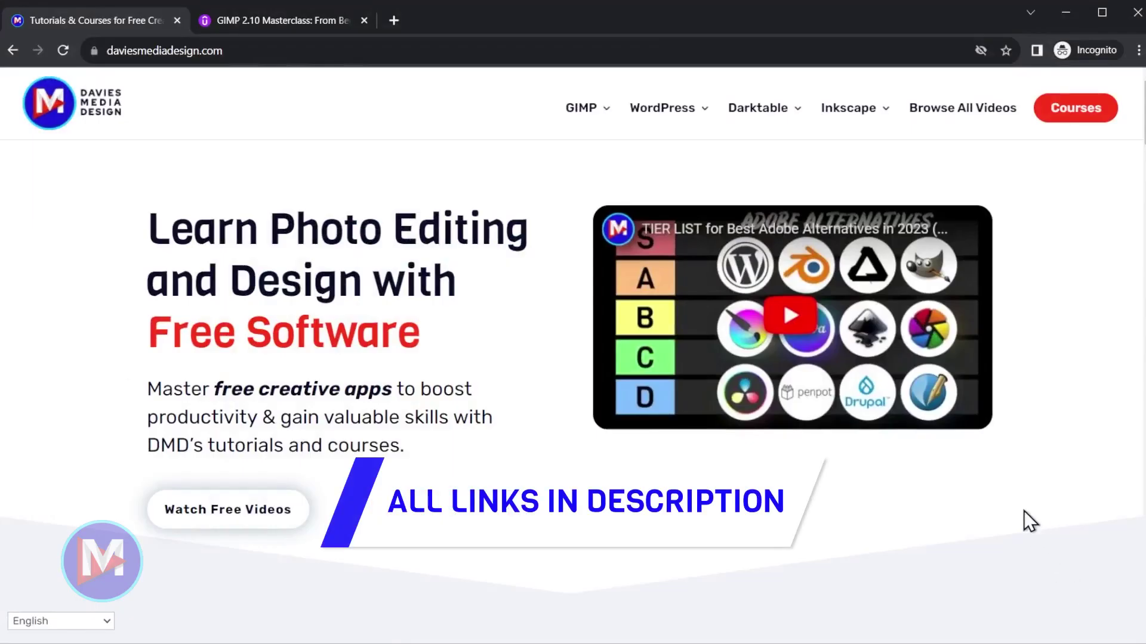
Step: Switch to the 'GIMP 2.10 Masterclass' Udemy course tab and scroll back to the top of the page
{"action": "left_click", "coordinate": [303, 26]}
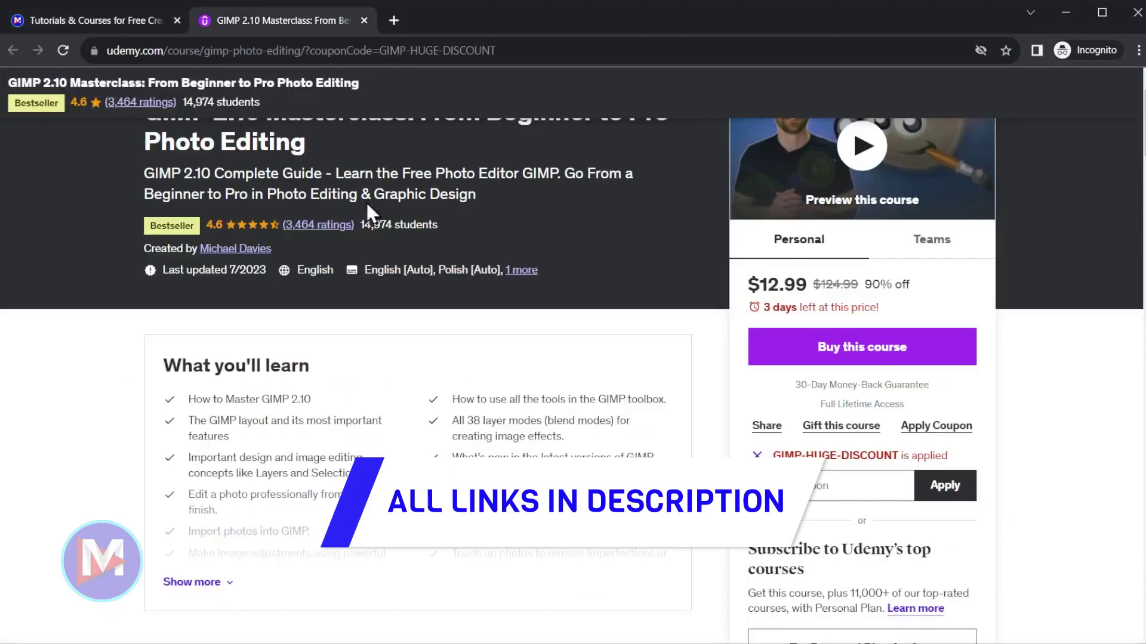
{"action": "scroll", "coordinate": [533, 433], "scroll_direction": "up", "scroll_amount": 1}
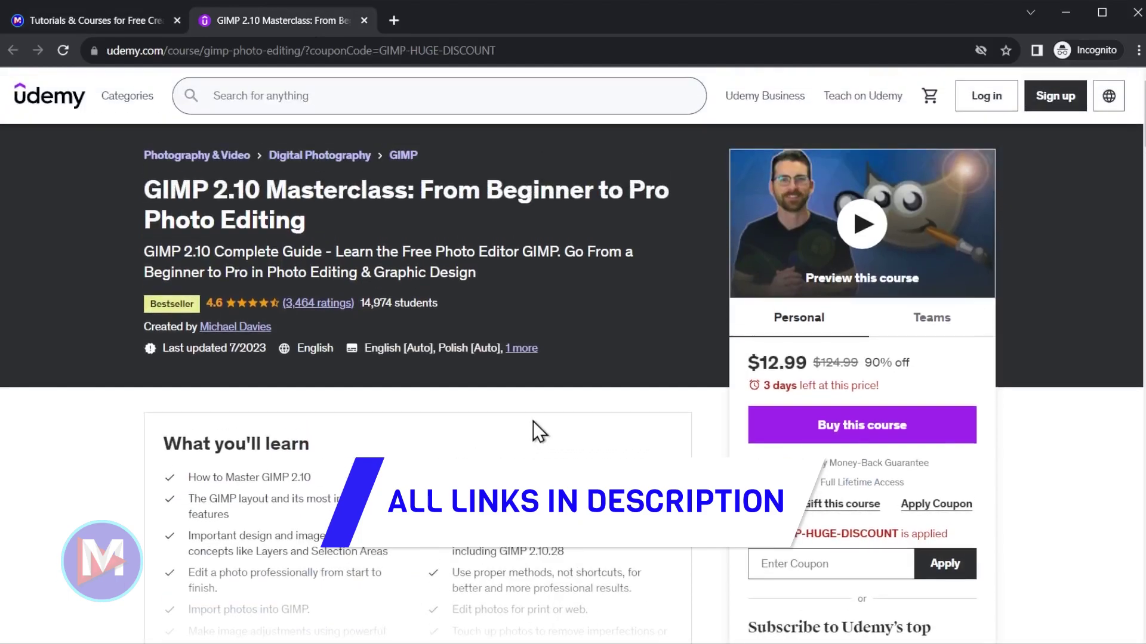